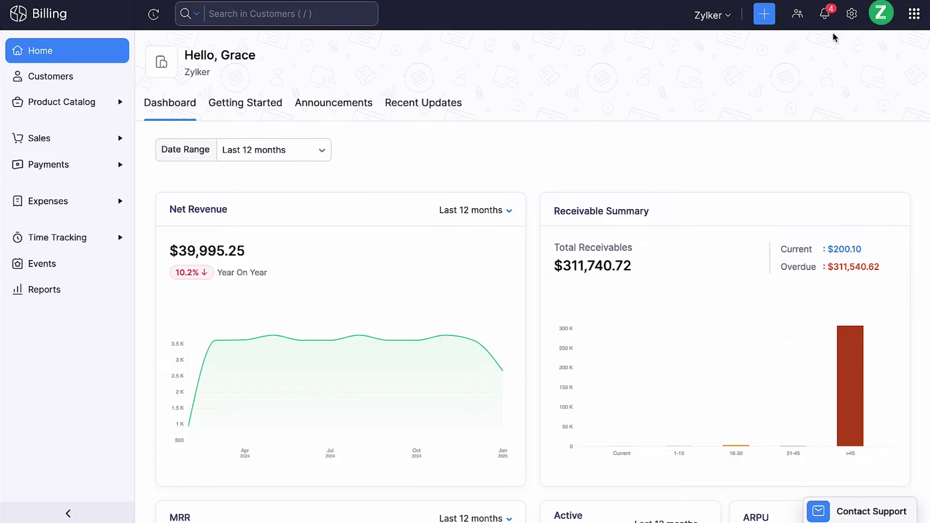
Open the WhatsApp integration in Settings, accept the WhatsApp Client terms and launch the Facebook login
left_click(851, 15)
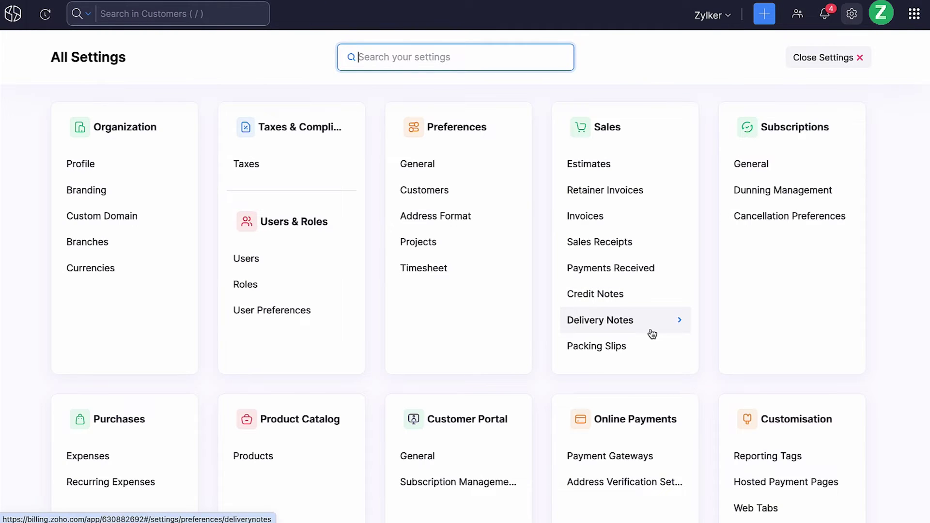
scroll(651, 334, "down", 5)
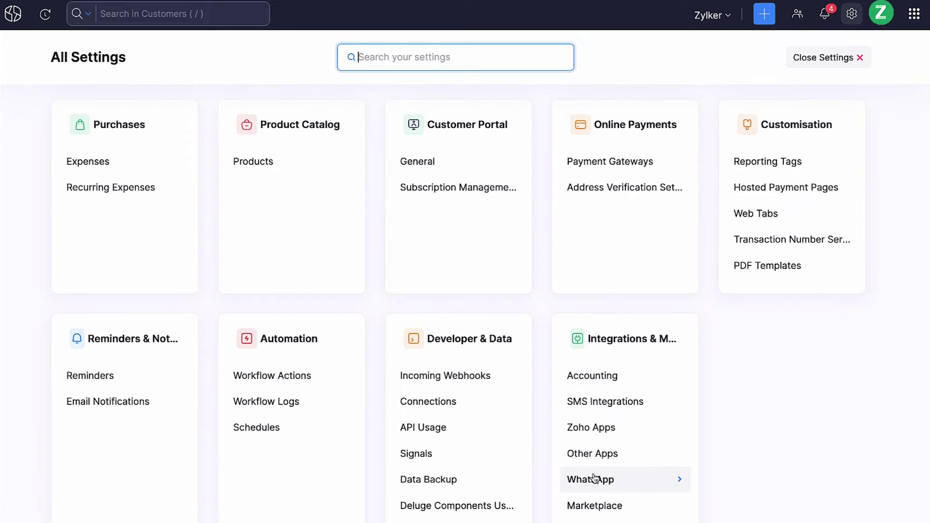
left_click(589, 485)
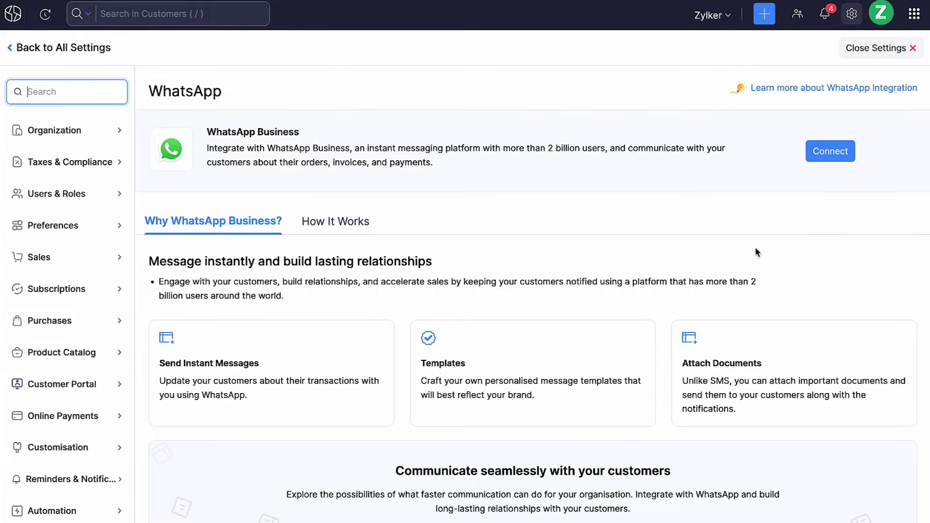
left_click(822, 162)
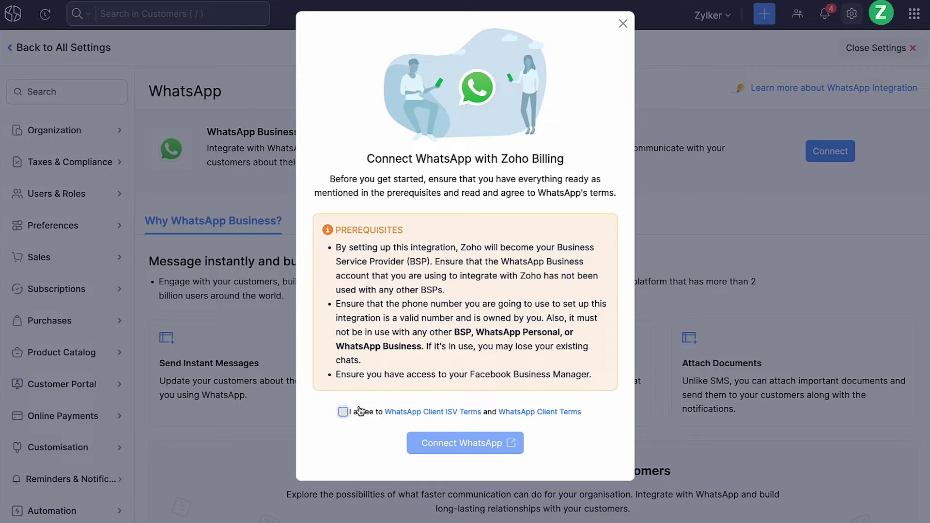
left_click(343, 411)
left_click(464, 448)
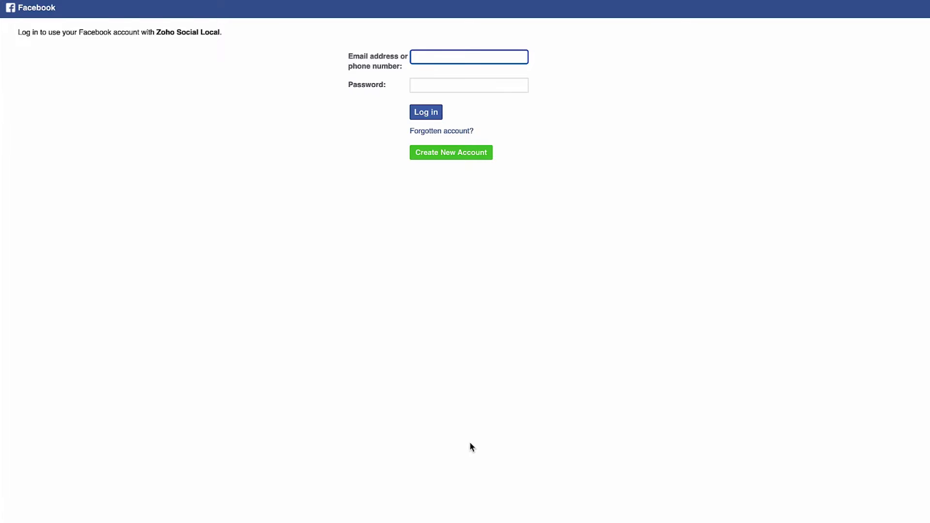
Log in to Facebook with the account e-mail and password, then submit the two-factor authentication code
key("ctrl+v")
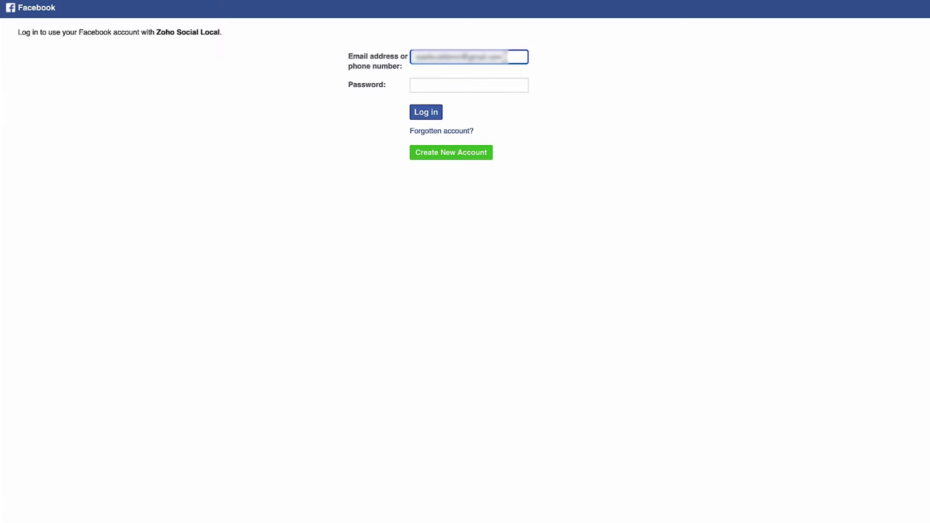
left_click(415, 85)
key("ctrl+v")
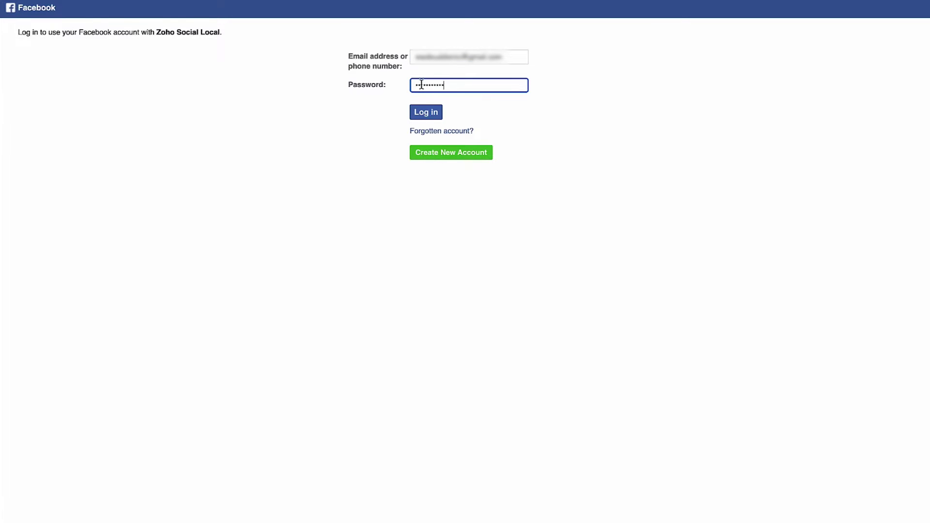
left_click(431, 113)
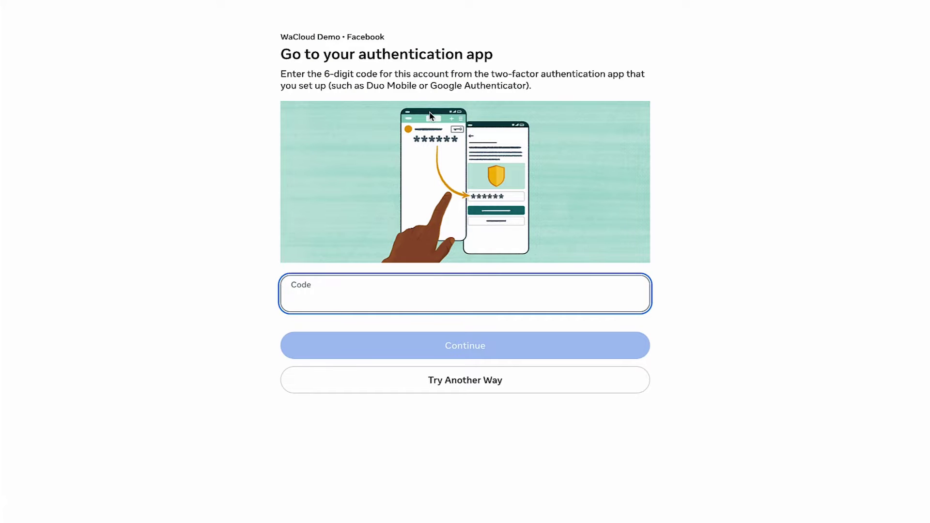
key("ctrl+v")
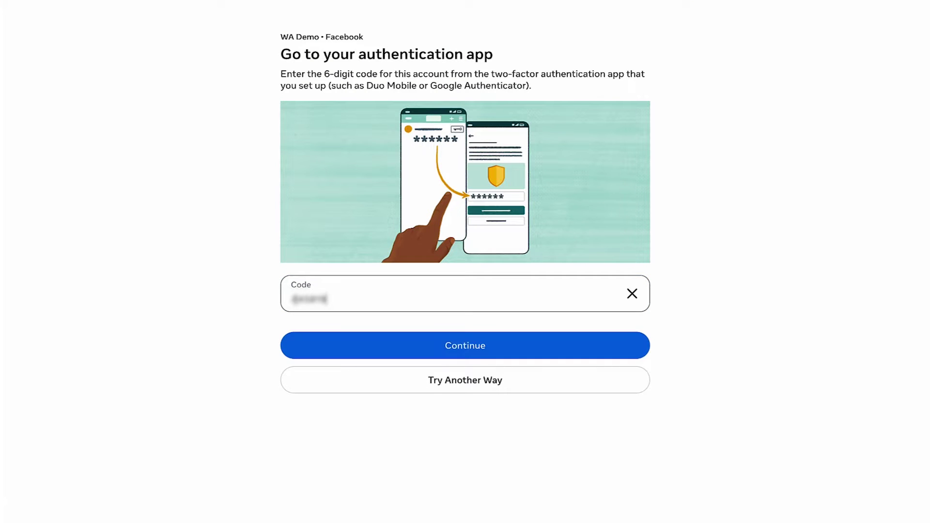
left_click(386, 342)
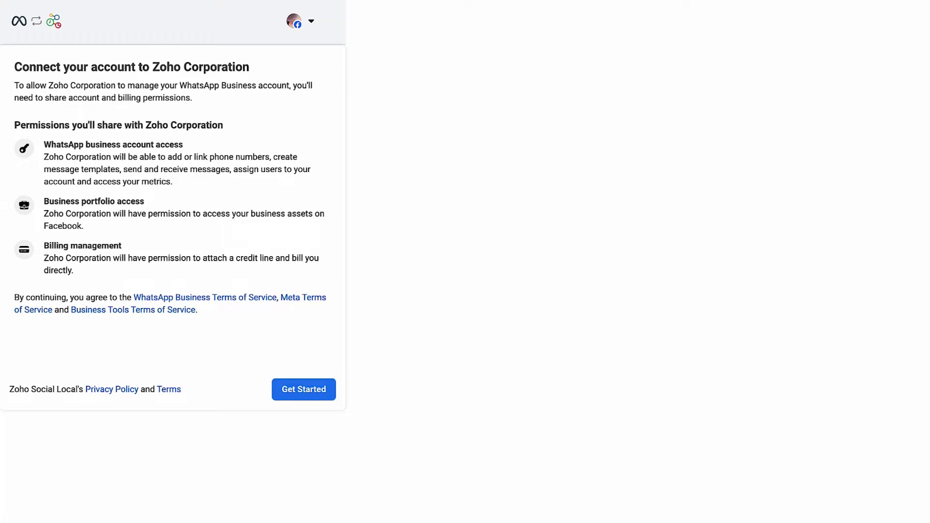
Begin the Zoho Corporation connection and keep IM Demo as the business portfolio
left_click(312, 396)
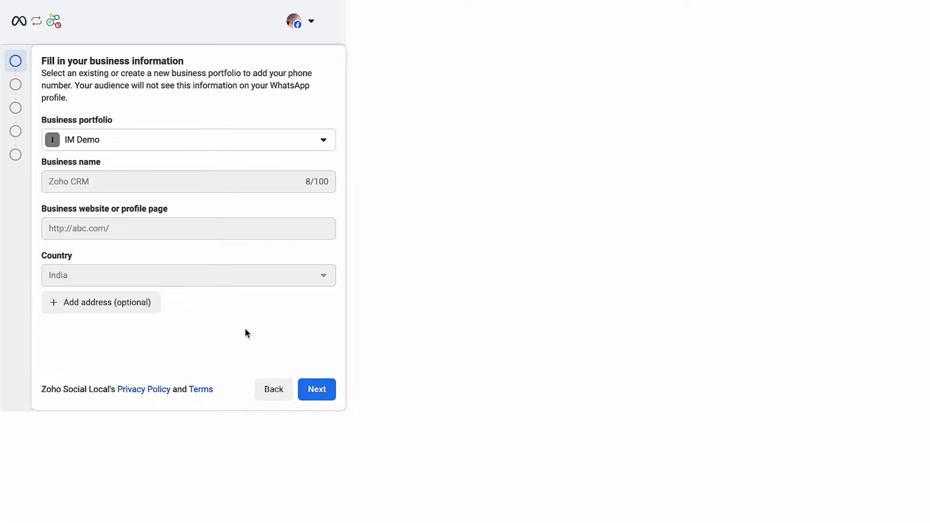
mouse_move(220, 144)
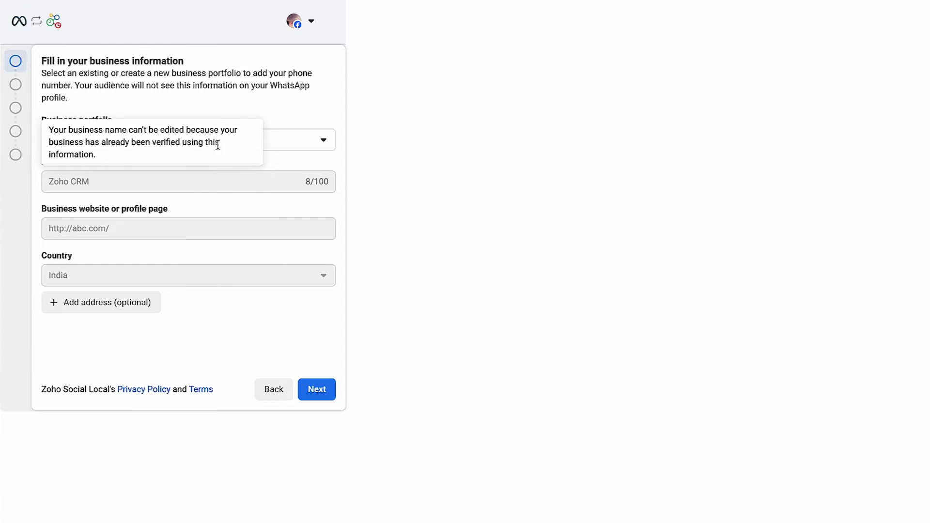
left_click(283, 146)
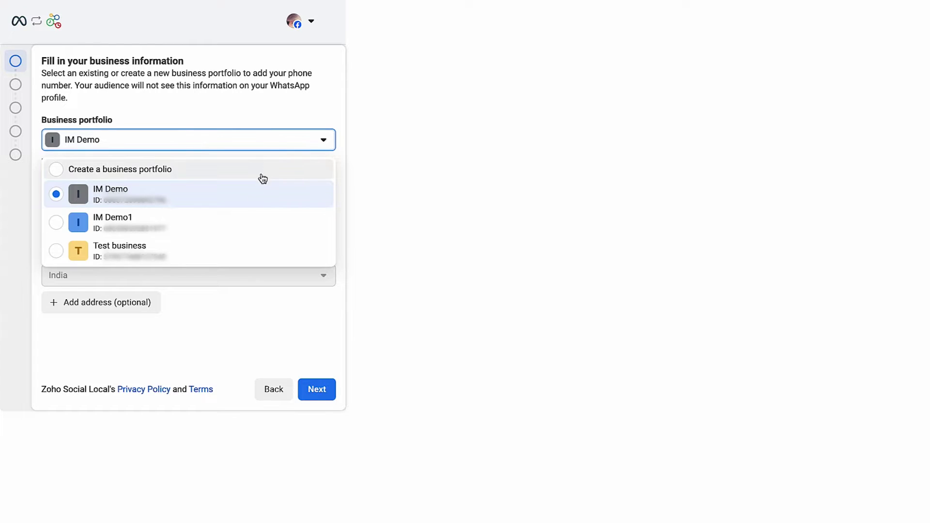
left_click(251, 191)
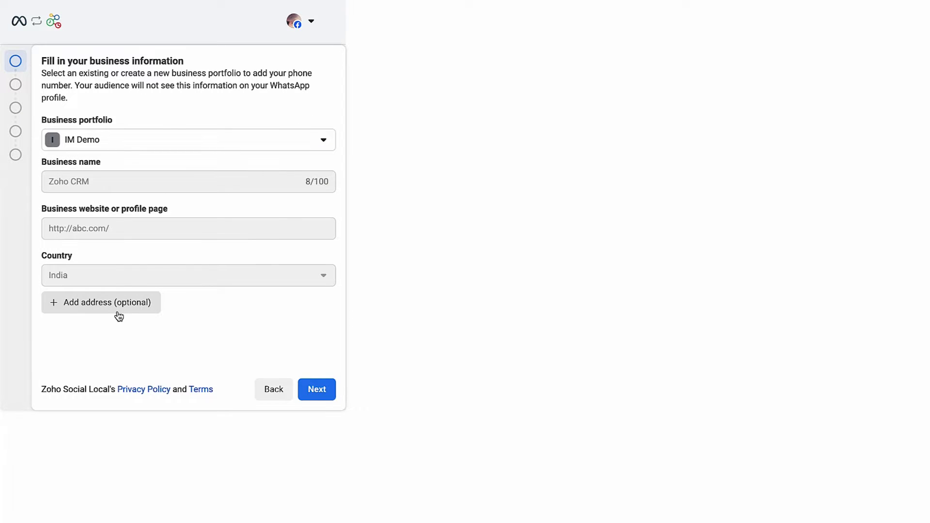
left_click(313, 395)
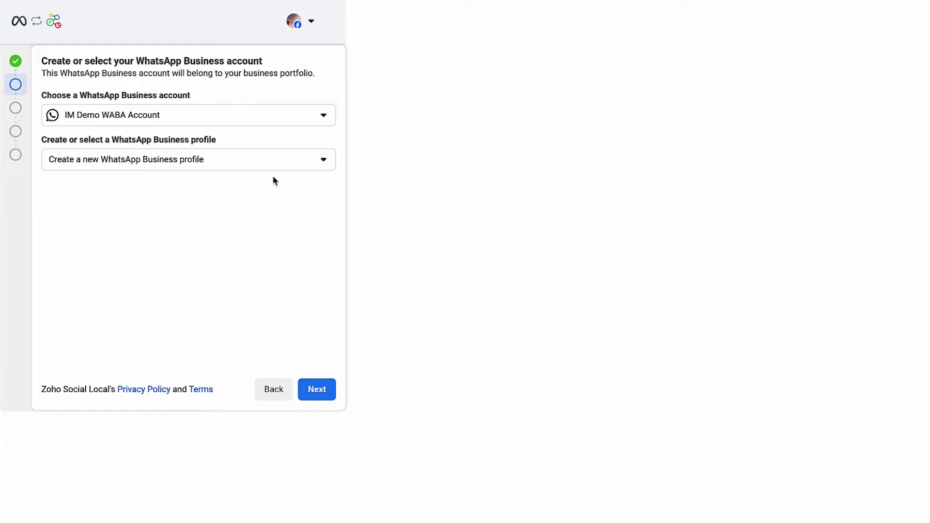
Fill in a new business profile with category Automotive and advance to the phone number step
left_click(266, 164)
left_click(249, 169)
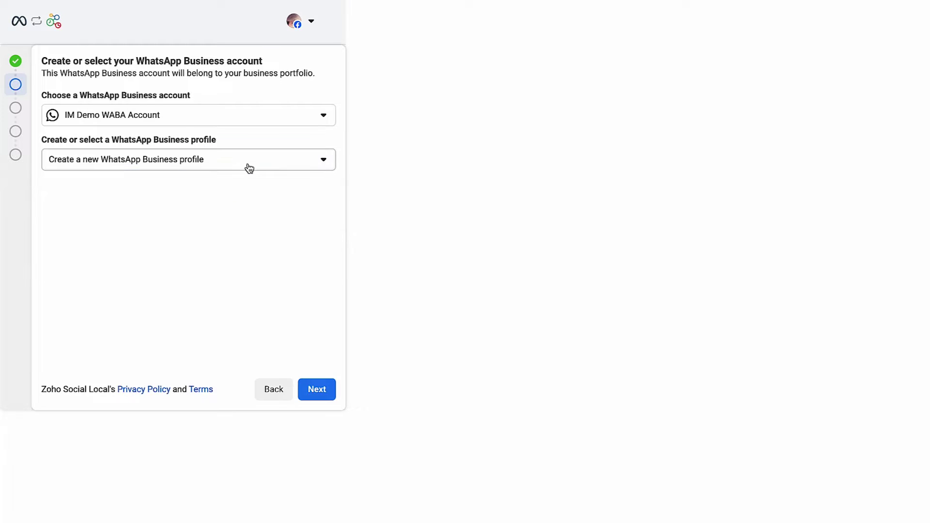
left_click(318, 390)
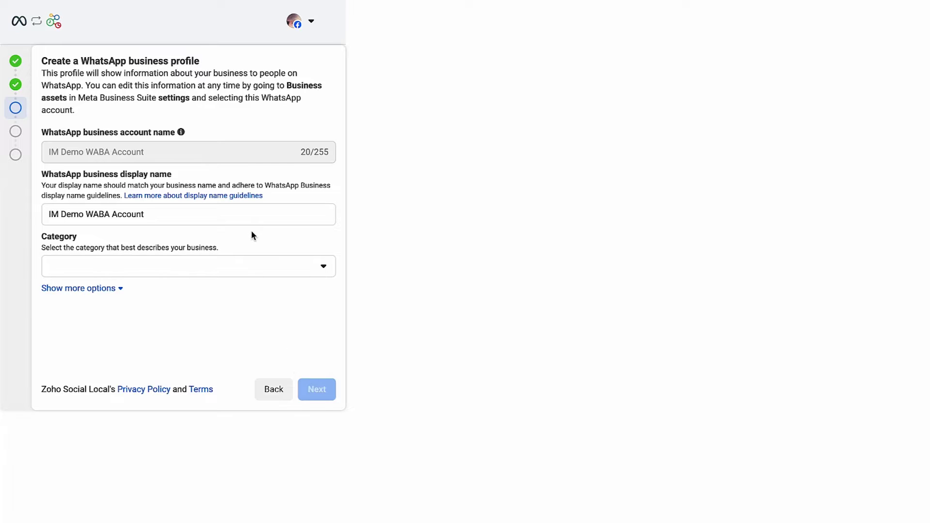
left_click(261, 266)
left_click(245, 295)
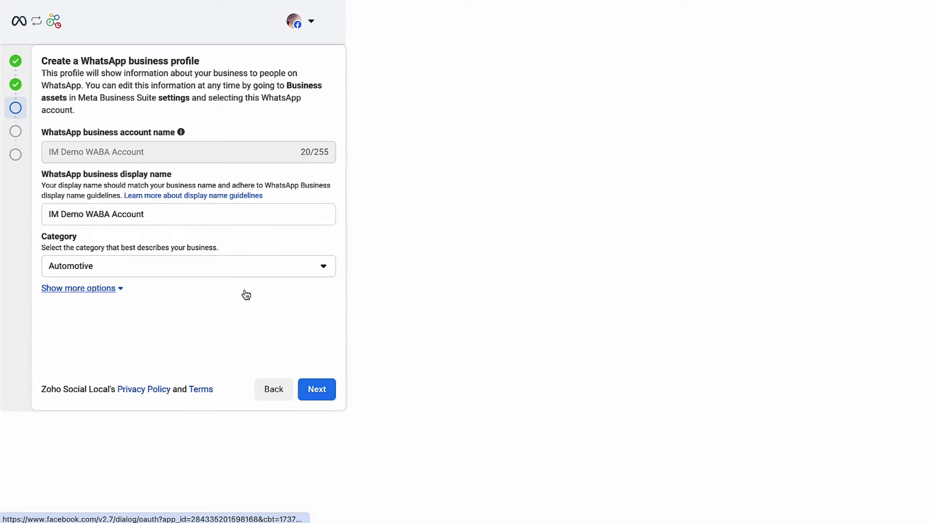
left_click(115, 289)
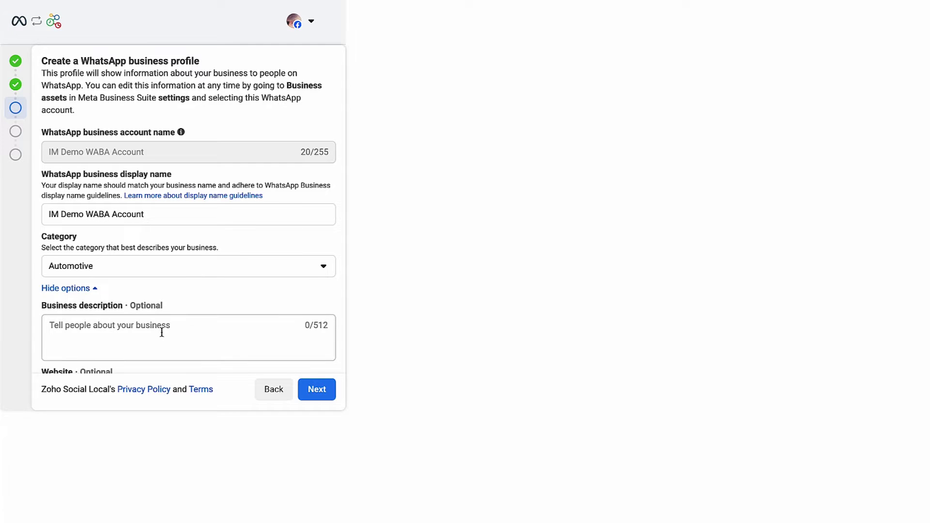
scroll(162, 332, "down", 1)
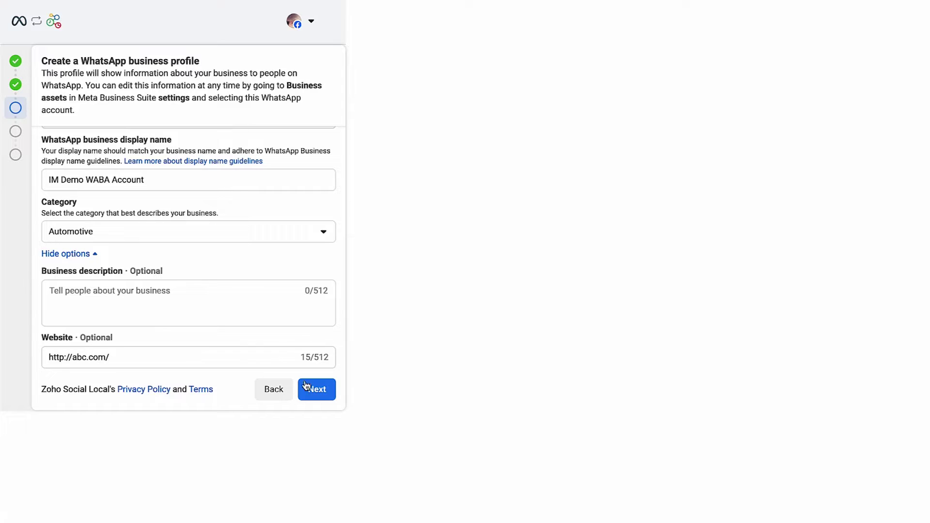
left_click(324, 391)
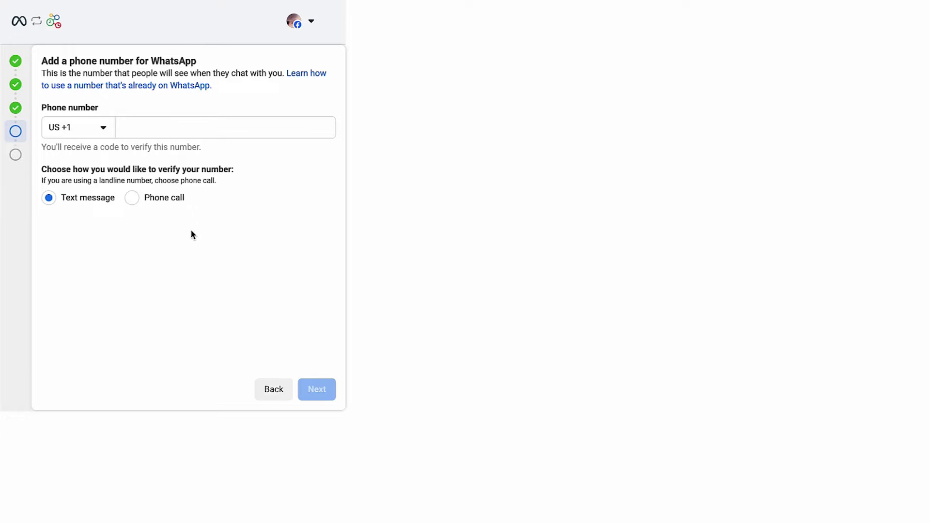
Go back and select the existing IM Demo WABA Account profile to complete setup
left_click(273, 390)
left_click(275, 391)
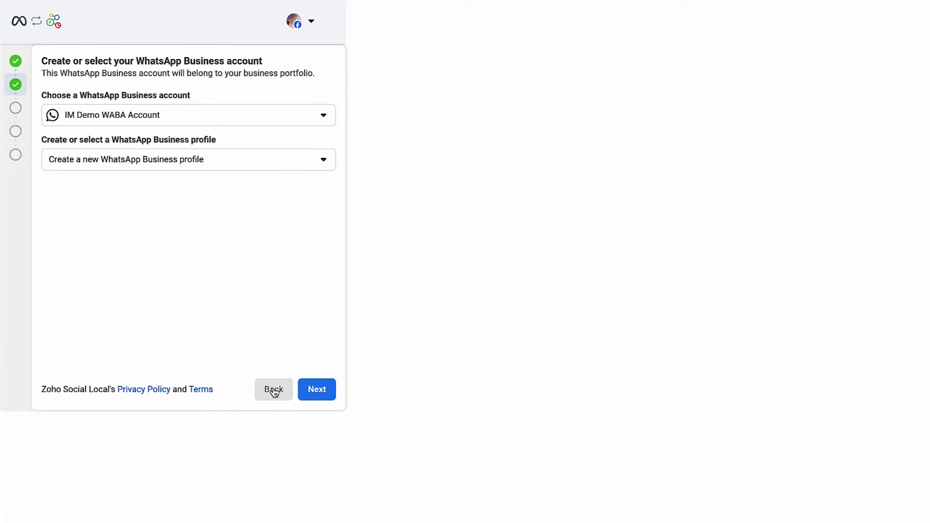
left_click(248, 166)
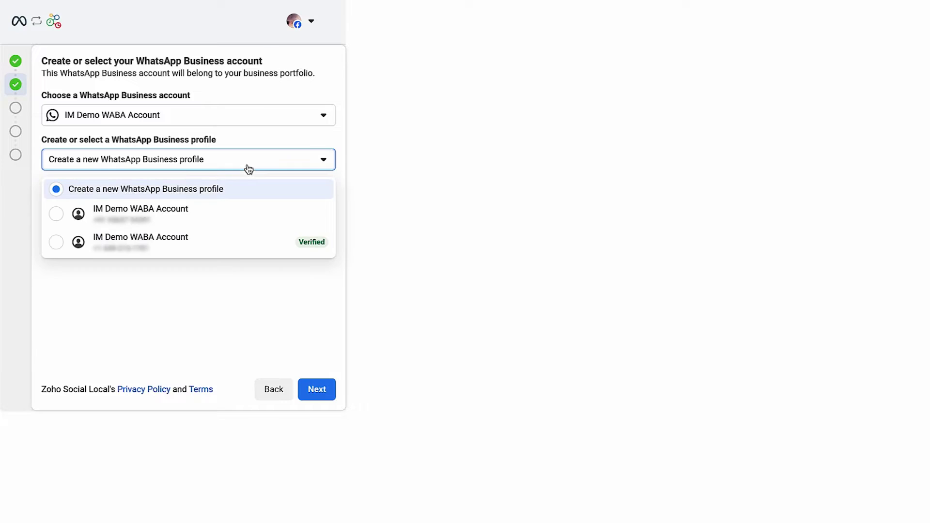
left_click(229, 214)
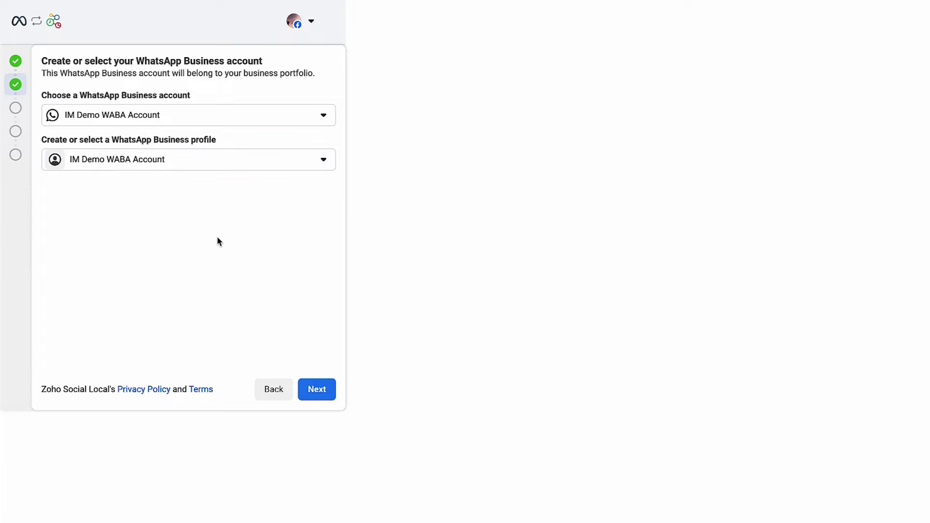
left_click(324, 392)
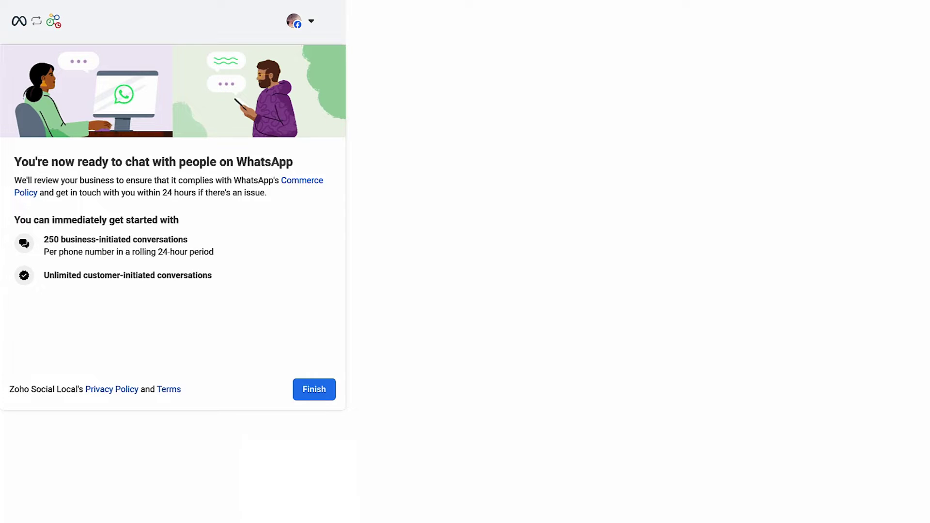
Finish signup, return to Zoho Billing and continue past the connection confirmation screens
left_click(314, 389)
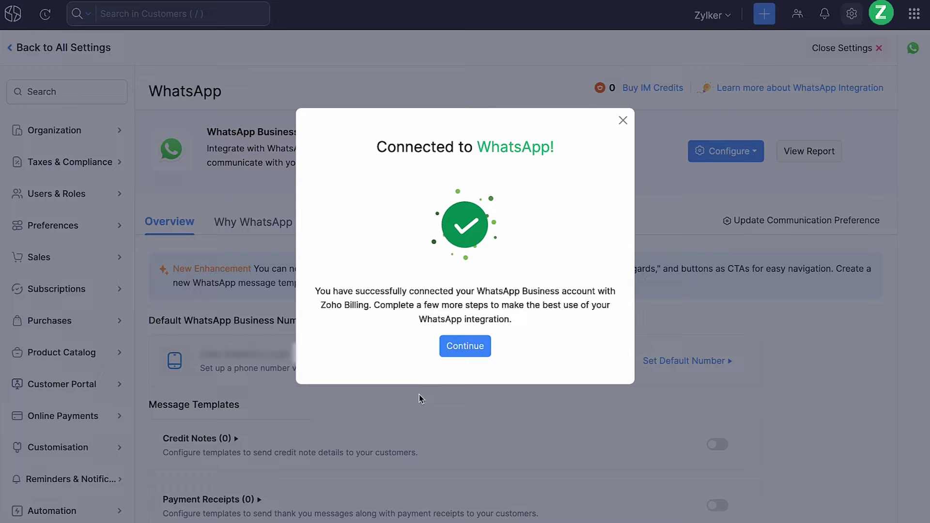
left_click(469, 347)
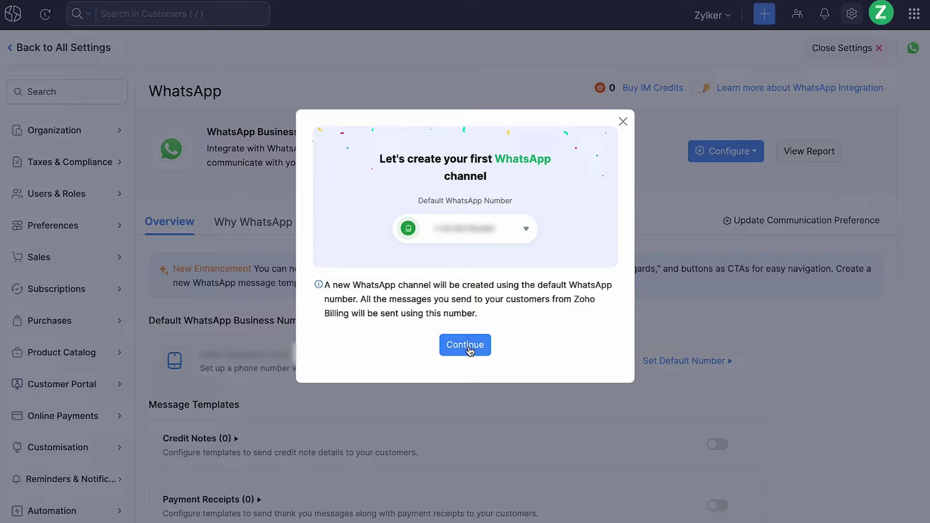
left_click(468, 347)
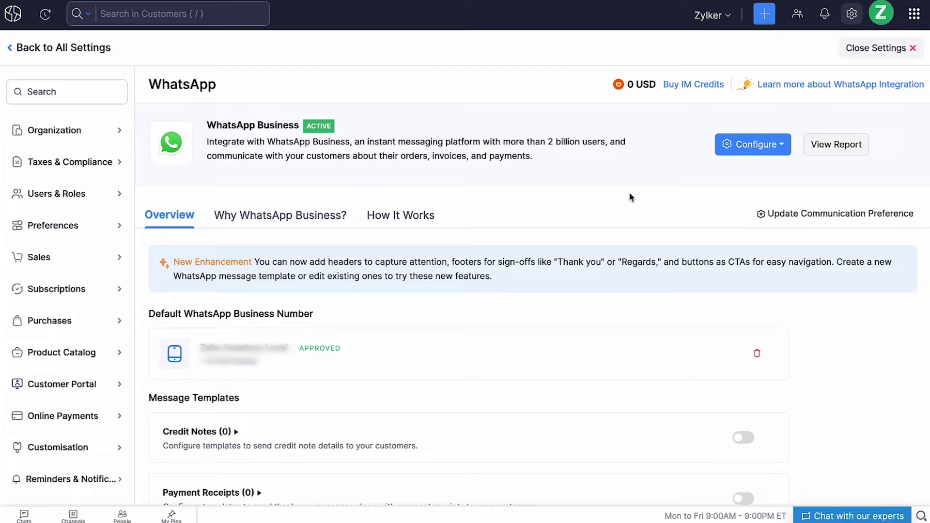
Buy 8 IM credits, calculating the price with tax and completing payment
left_click(694, 87)
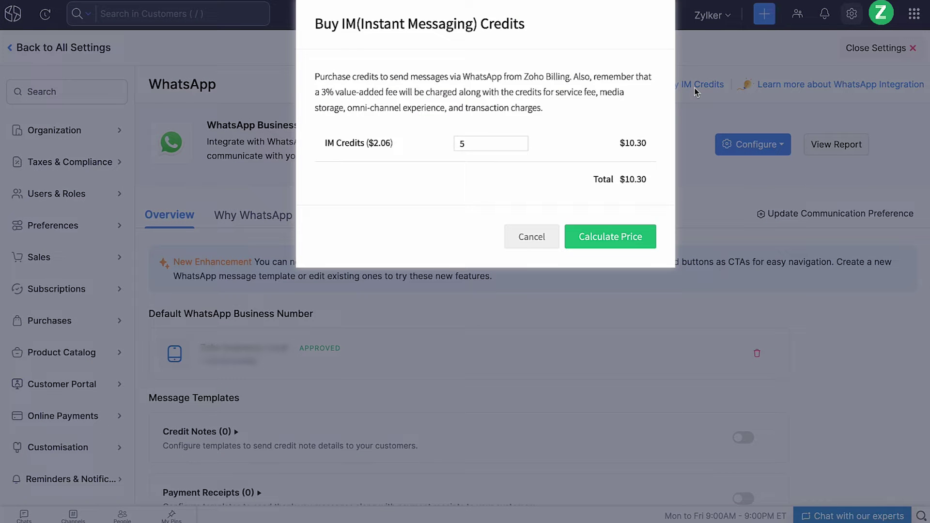
key("BackSpace")
type("8")
left_click(615, 236)
left_click(621, 255)
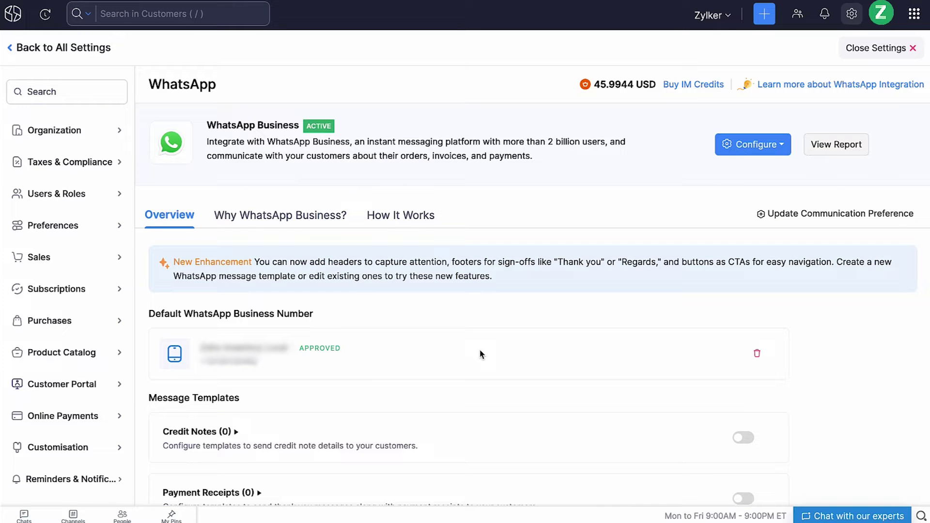
Start a new Invoices template named Standard with category UTILITY and Text Only message type
scroll(481, 354, "down", 5)
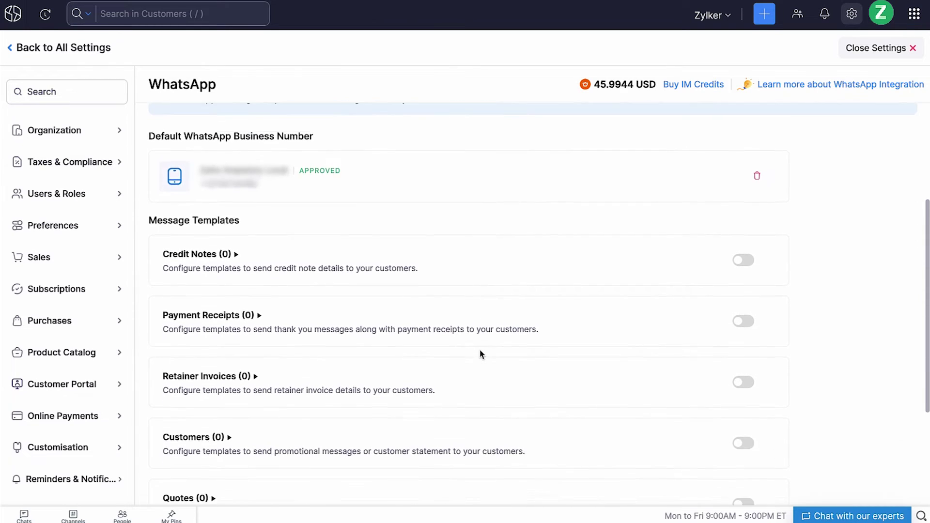
scroll(481, 354, "down", 1)
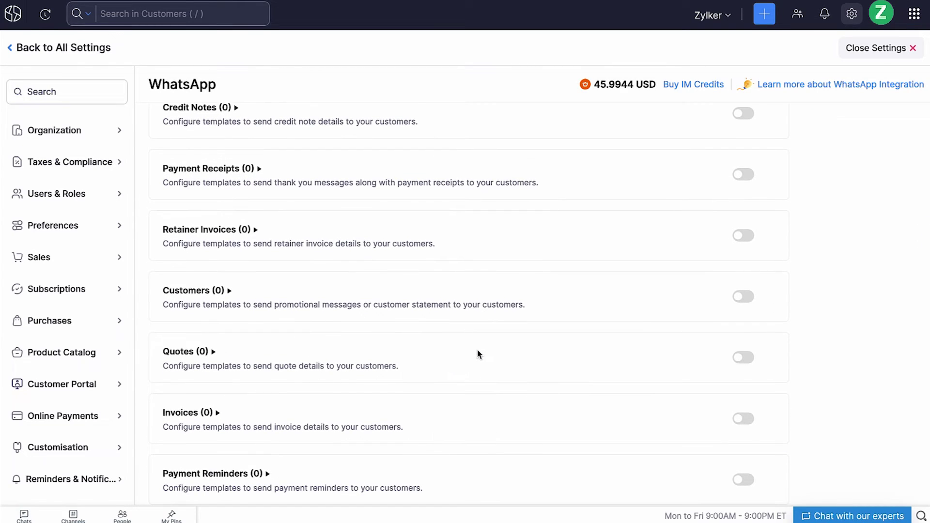
left_click(211, 418)
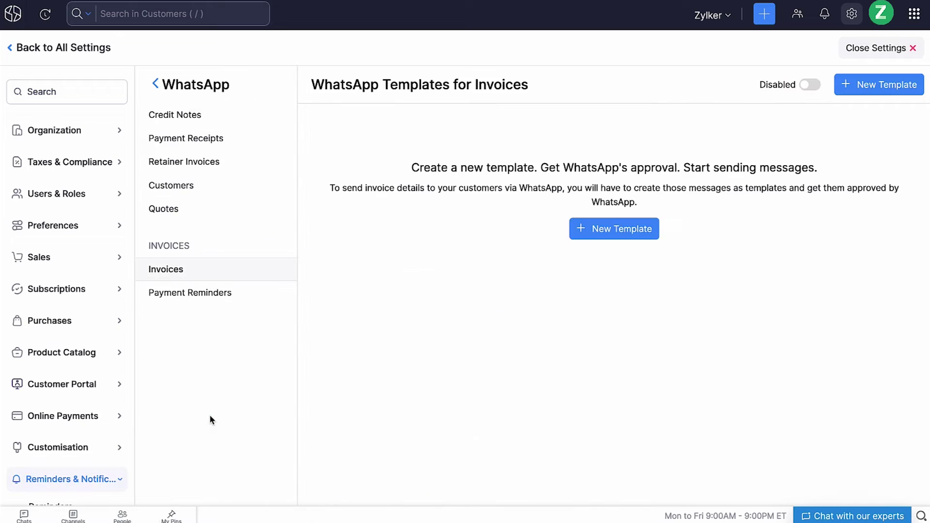
left_click(582, 229)
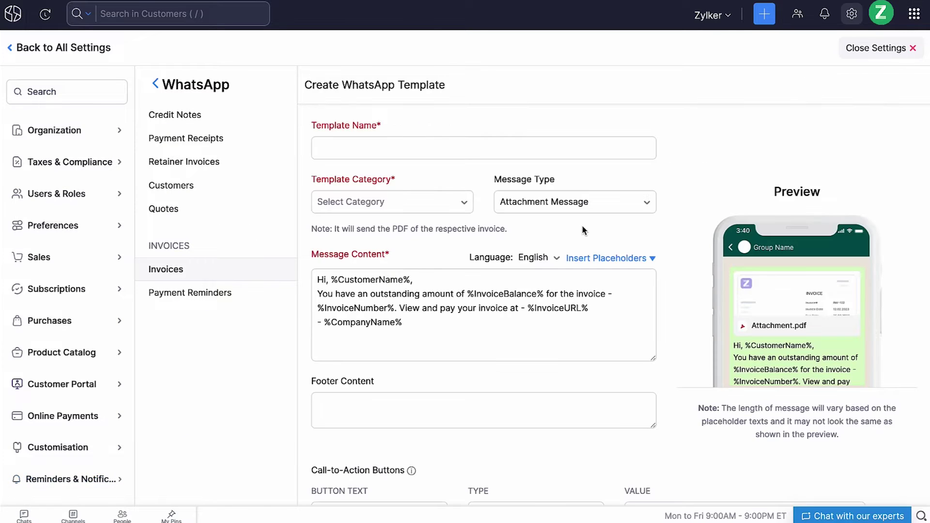
left_click(485, 149)
type("Standard")
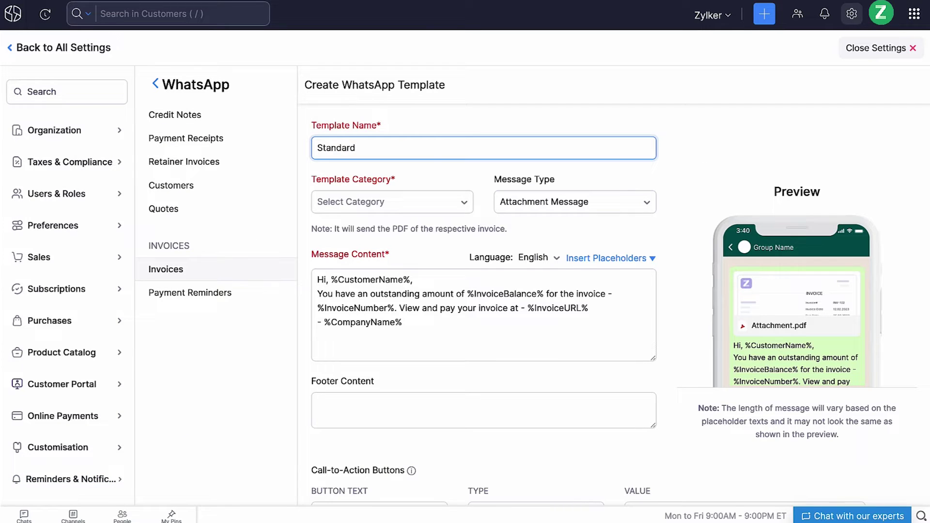
left_click(446, 204)
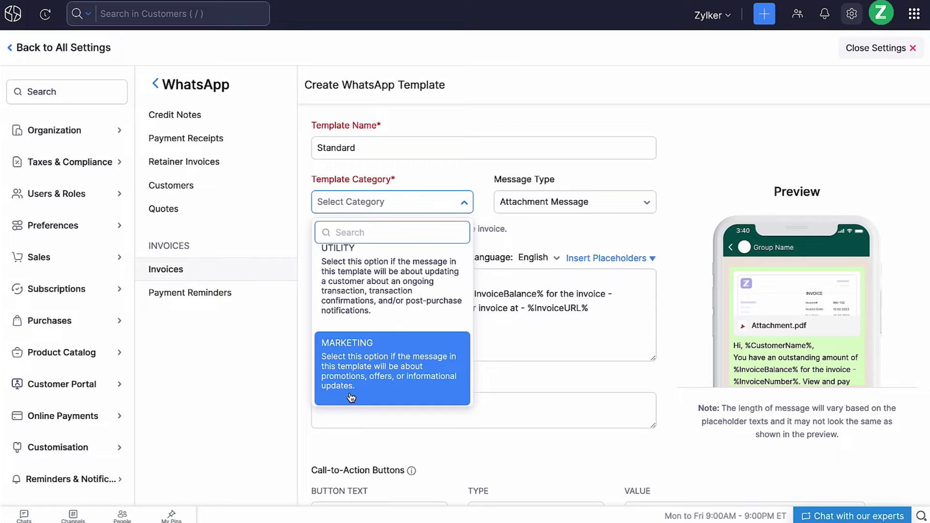
left_click(394, 319)
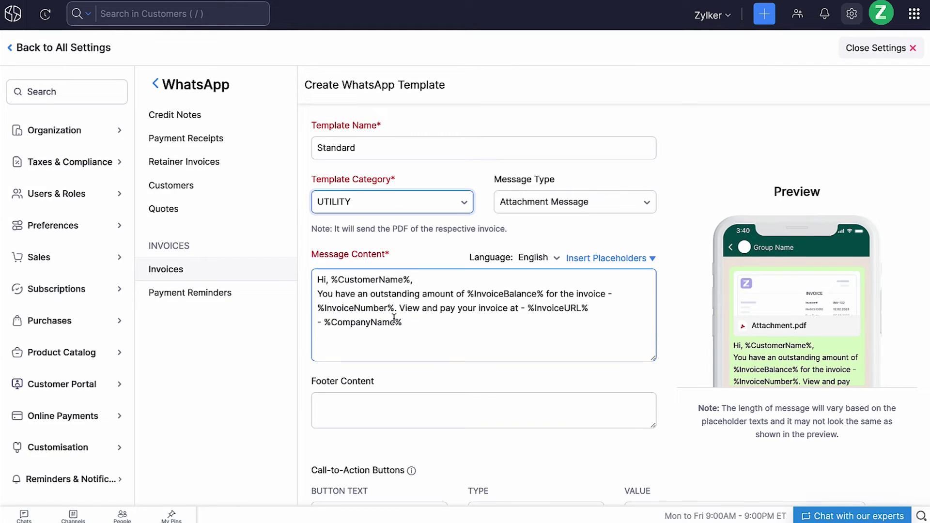
left_click(546, 206)
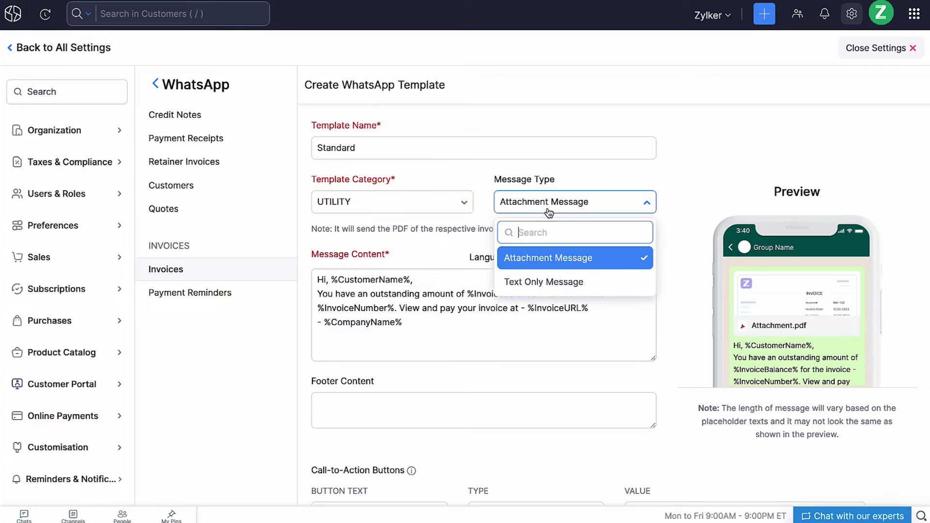
left_click(507, 286)
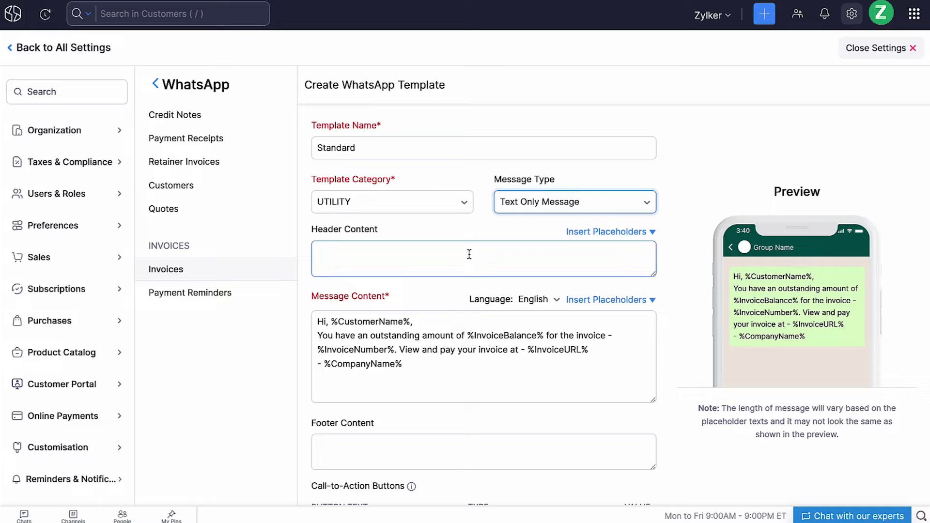
Add the header 'Your Order Invoice', keeping English as the language and checking placeholders
left_click(434, 259)
type("Your Order Invoice")
left_click(574, 233)
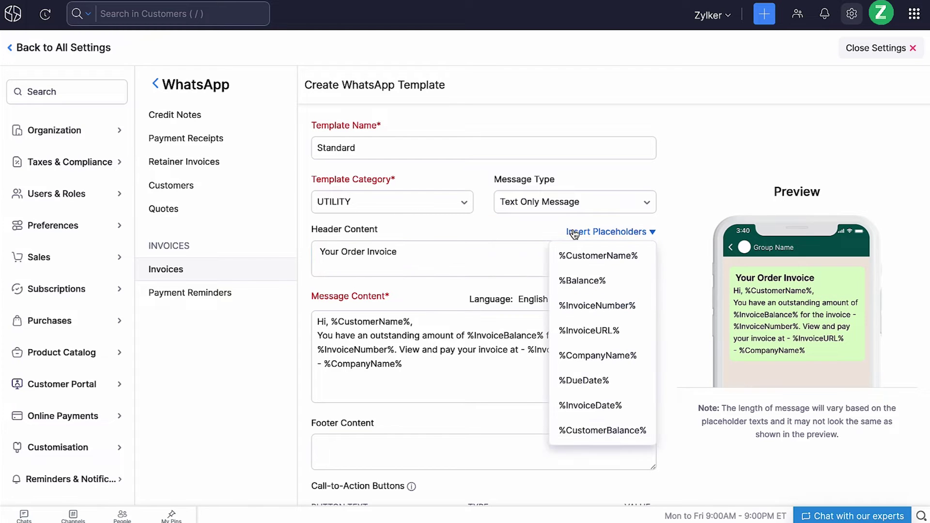
left_click(513, 252)
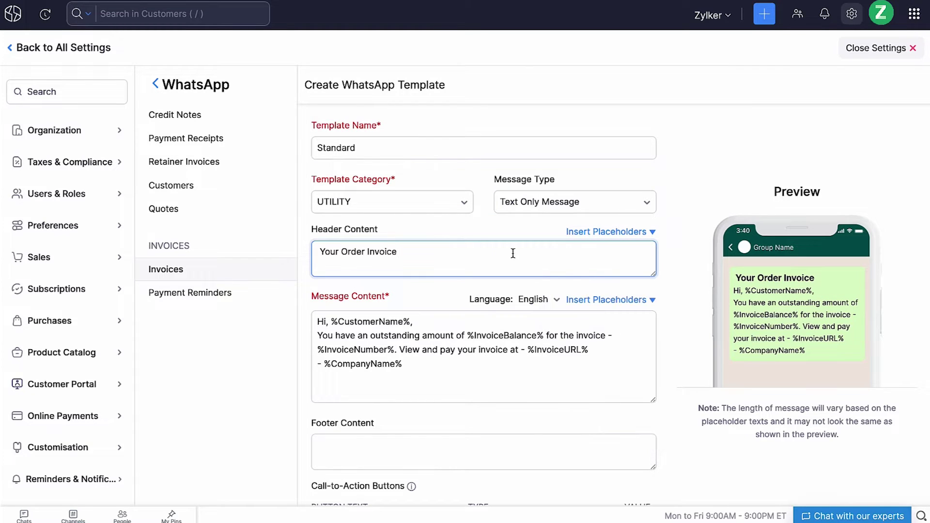
left_click(553, 307)
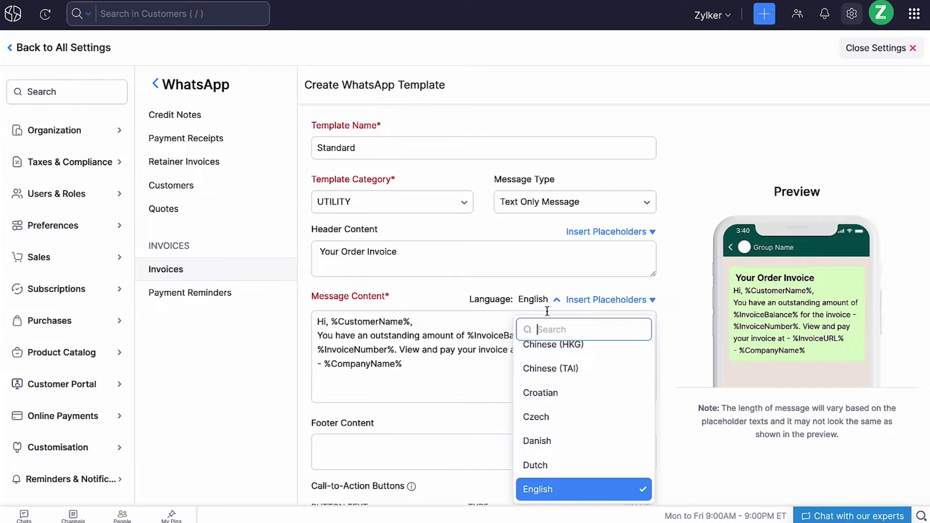
left_click(492, 380)
left_click(640, 301)
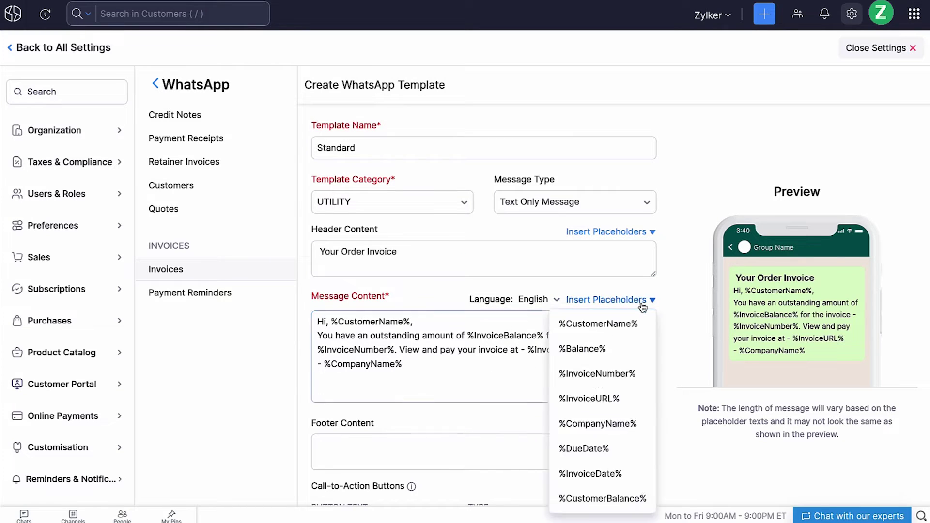
left_click(677, 313)
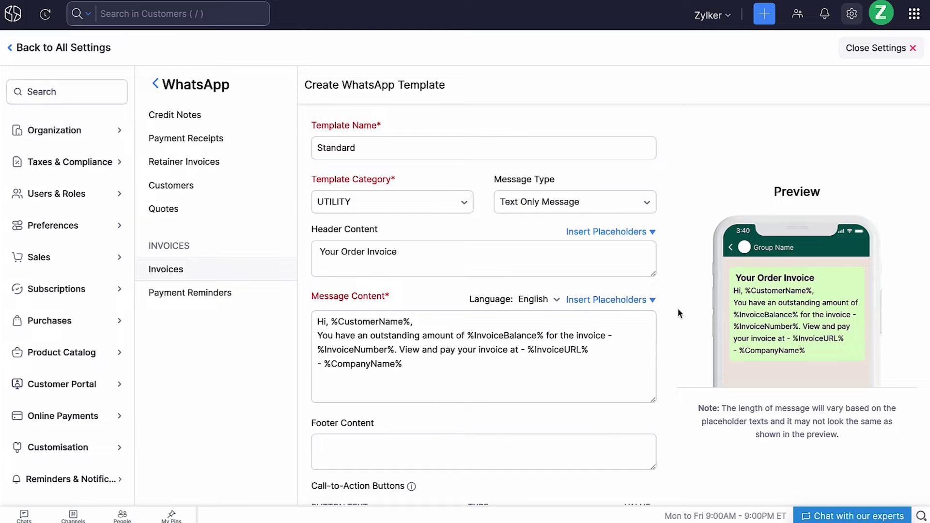
left_click(554, 375)
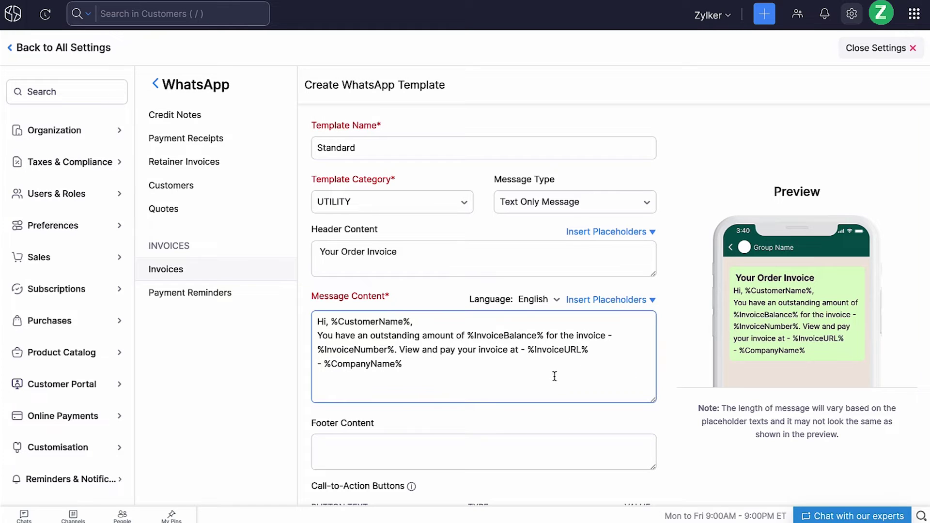
scroll(555, 376, "down", 2)
left_click(546, 370)
type("Thanks for purchasing!")
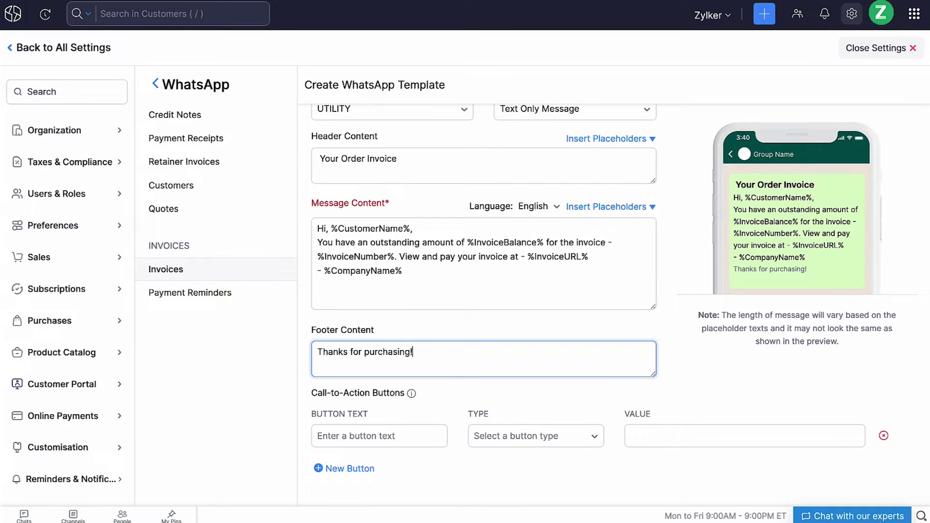
left_click(434, 436)
type("Shop Now & Explore Our Products")
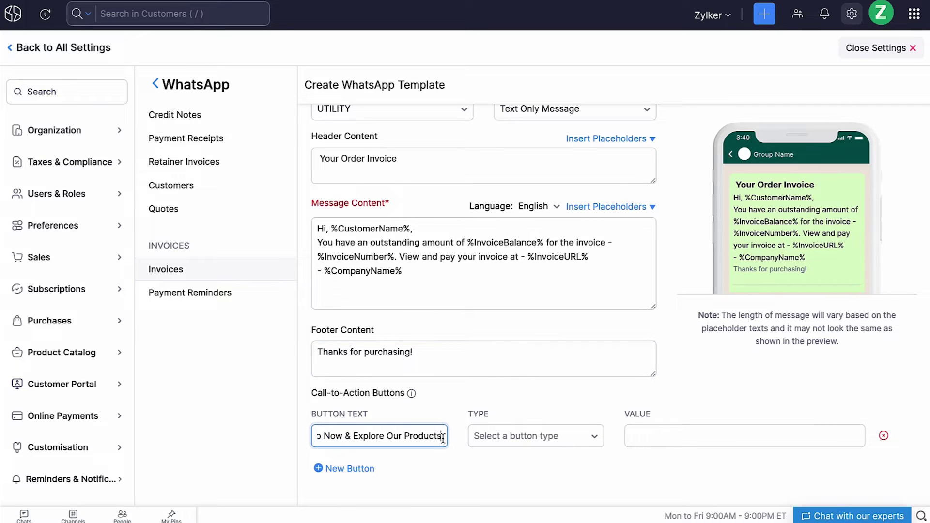
left_click(506, 440)
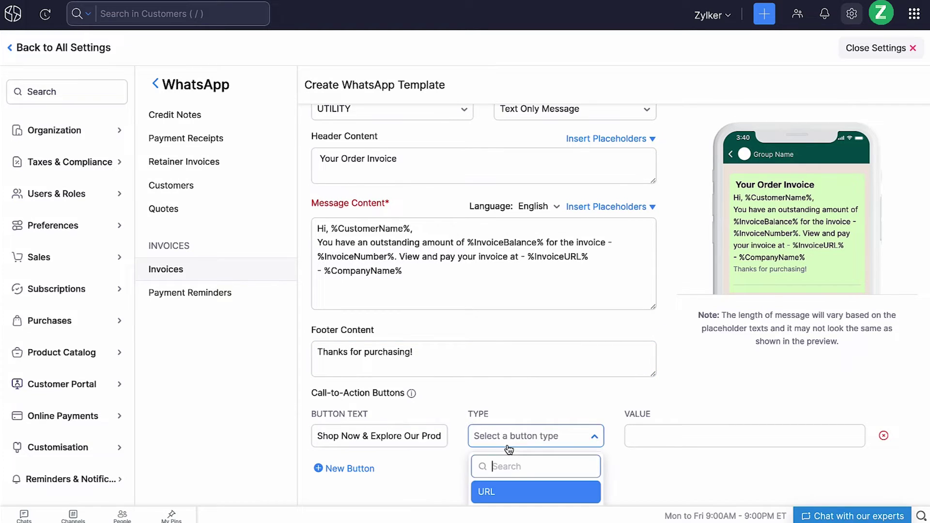
left_click(534, 491)
left_click(642, 450)
type("https://www.zylker.com")
scroll(740, 454, "down", 2)
left_click(740, 458)
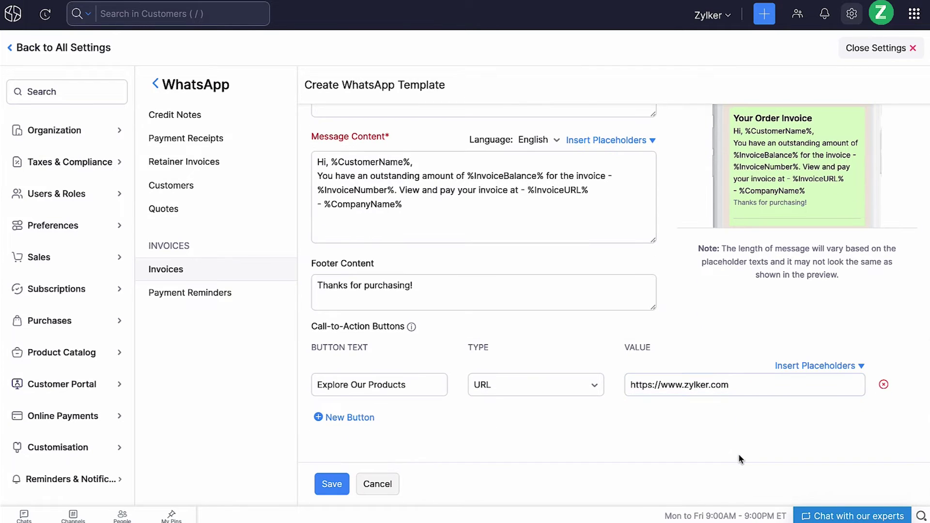
left_click(332, 491)
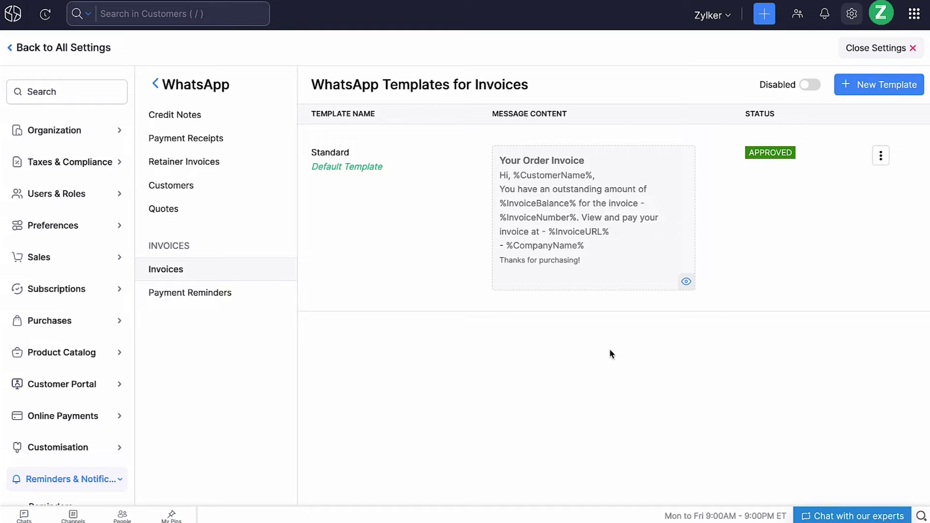
Open and dismiss the Standard template's options menu without changes
left_click(880, 156)
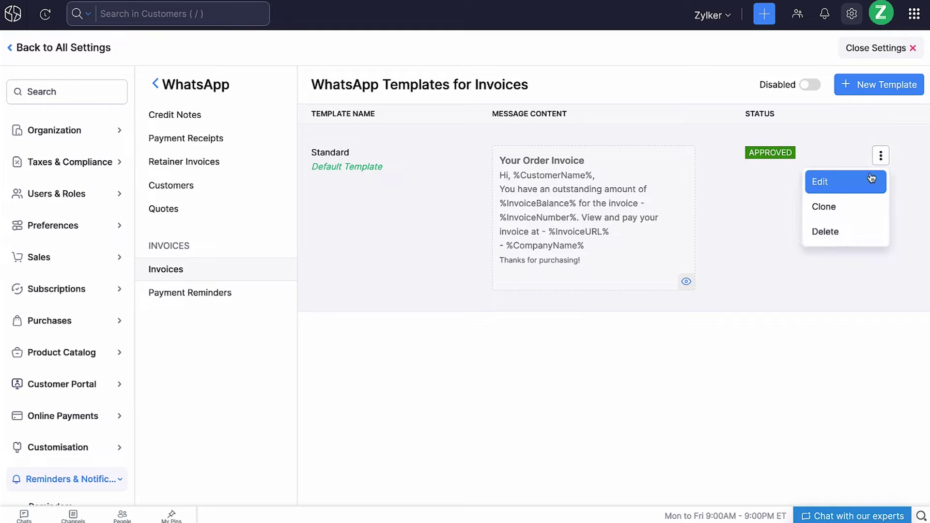
left_click(684, 367)
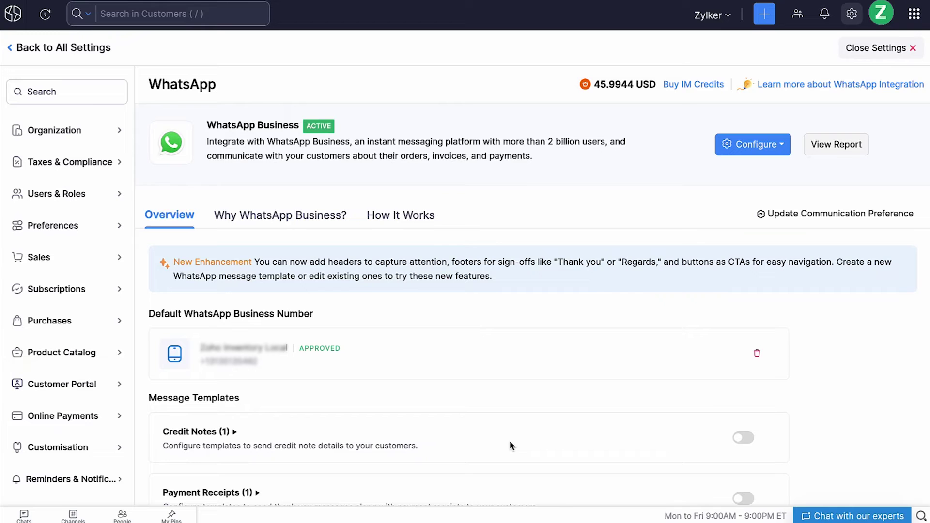
Switch on WhatsApp for Credit Notes, Payment Receipts, Retainer Invoices, Customers, Quotes, Invoices and Payment Reminders
left_click(744, 439)
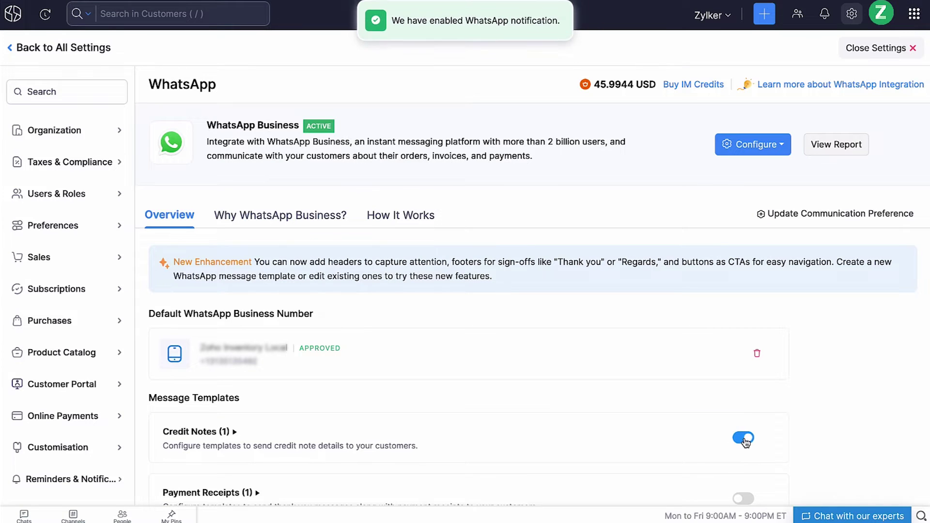
scroll(746, 442, "down", 4)
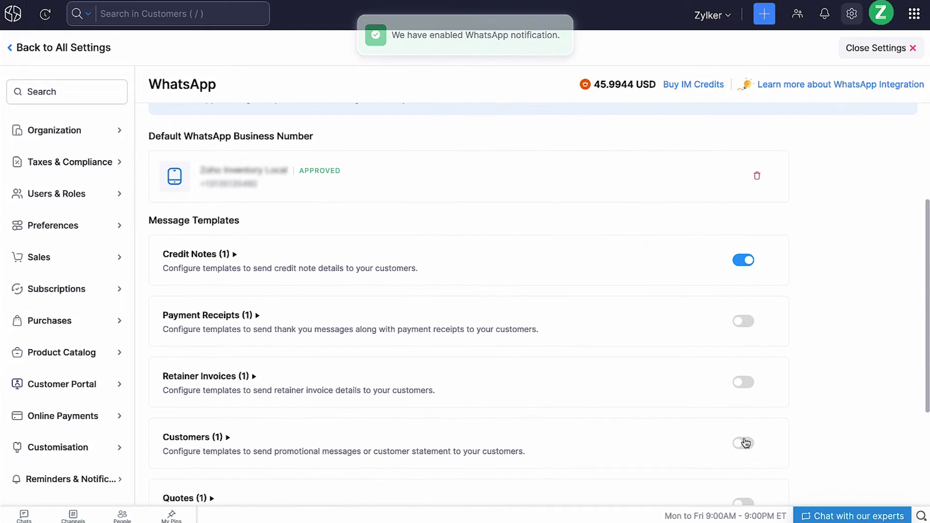
left_click(744, 322)
left_click(745, 383)
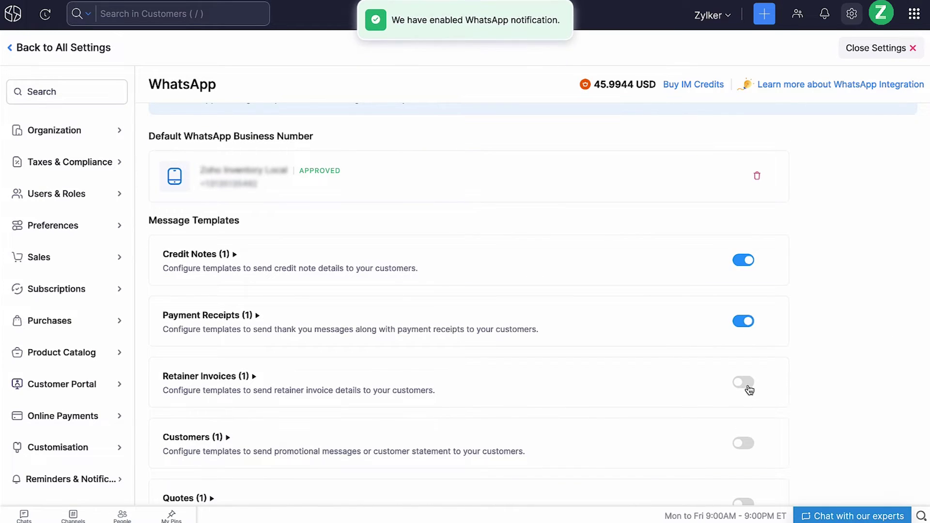
left_click(746, 442)
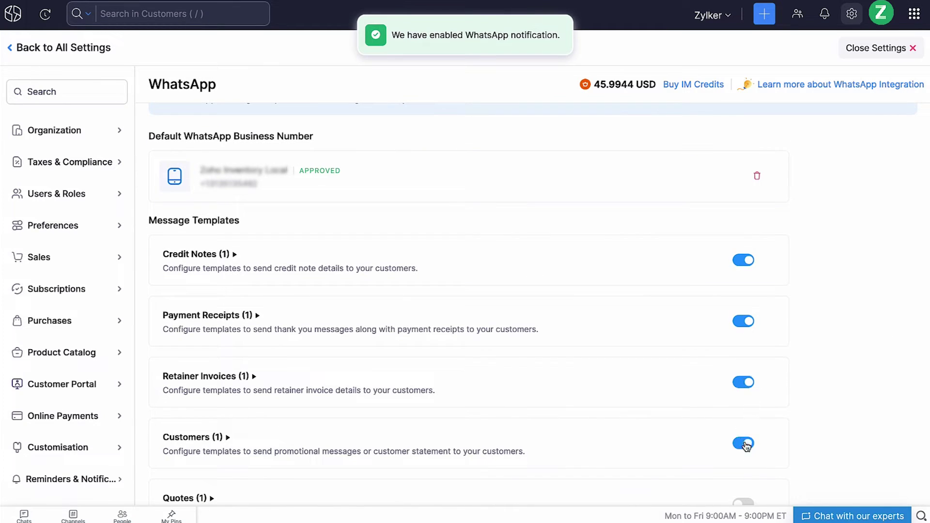
scroll(744, 443, "down", 3)
left_click(745, 356)
left_click(744, 412)
left_click(746, 472)
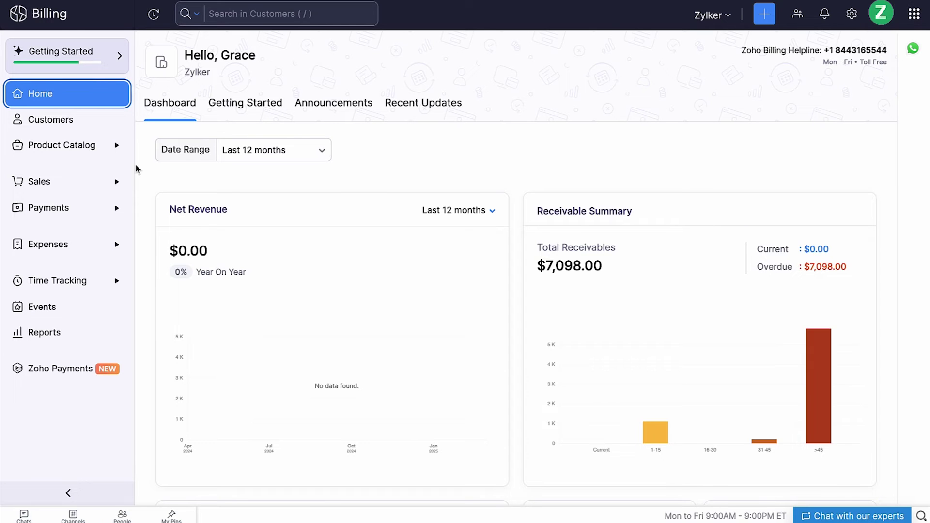
Enable WhatsApp as a communication channel for the customer owing $2,170.00 and save
left_click(90, 123)
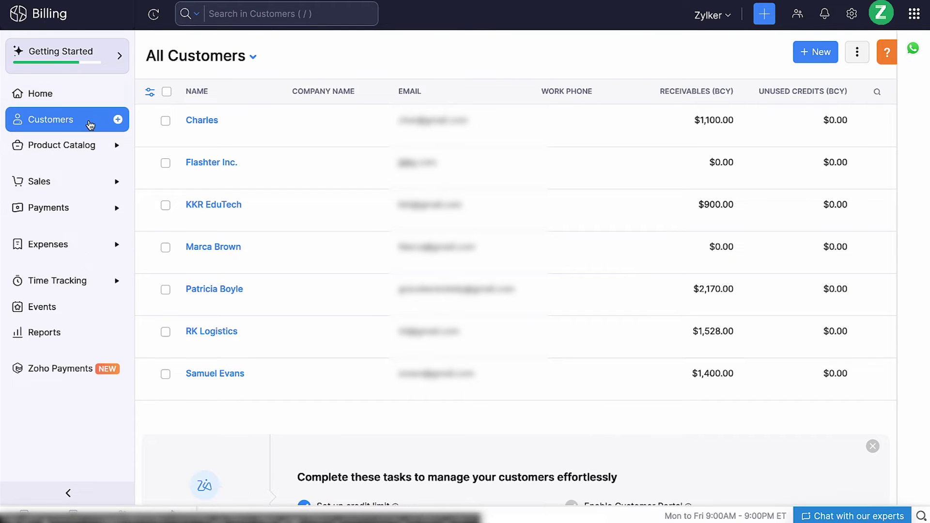
left_click(293, 294)
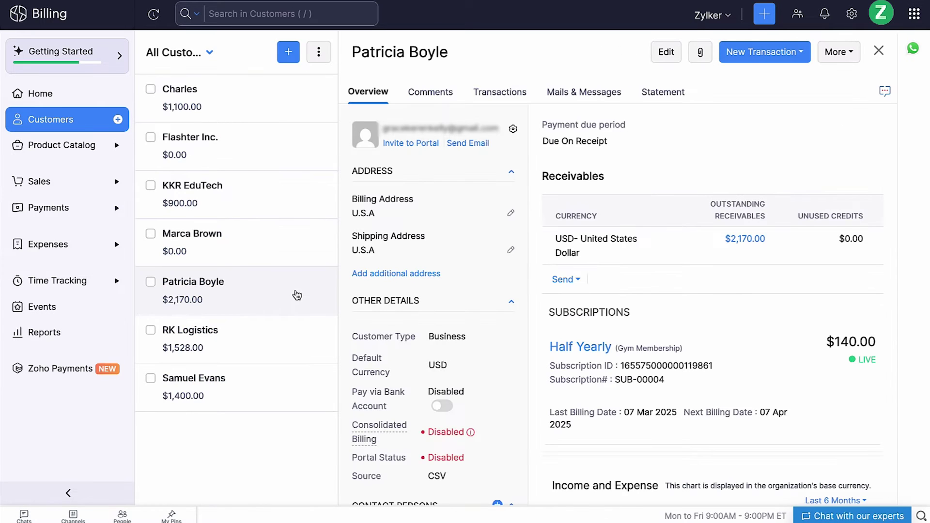
left_click(667, 51)
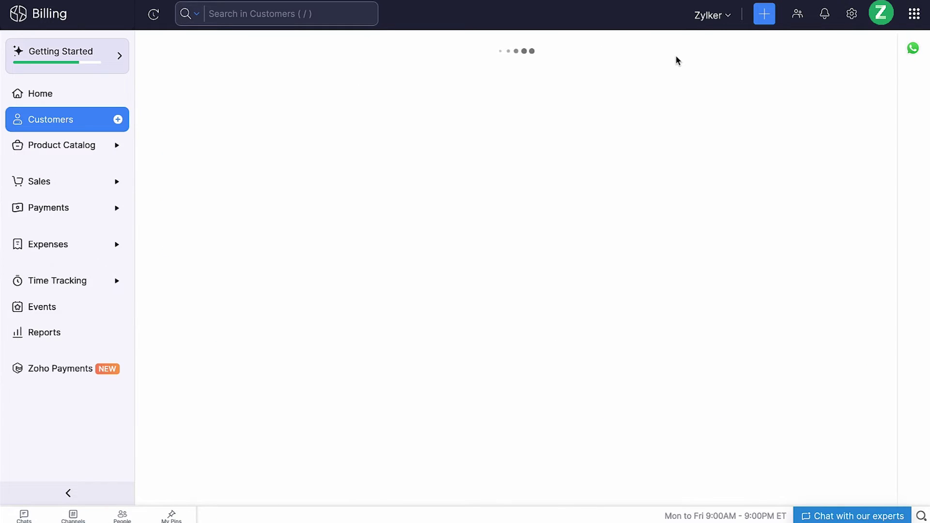
left_click(438, 265)
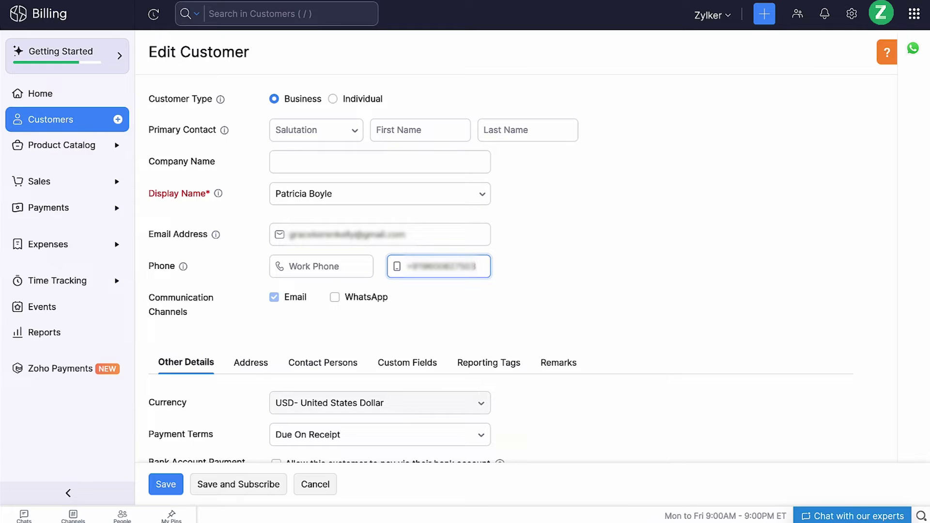
left_click(382, 305)
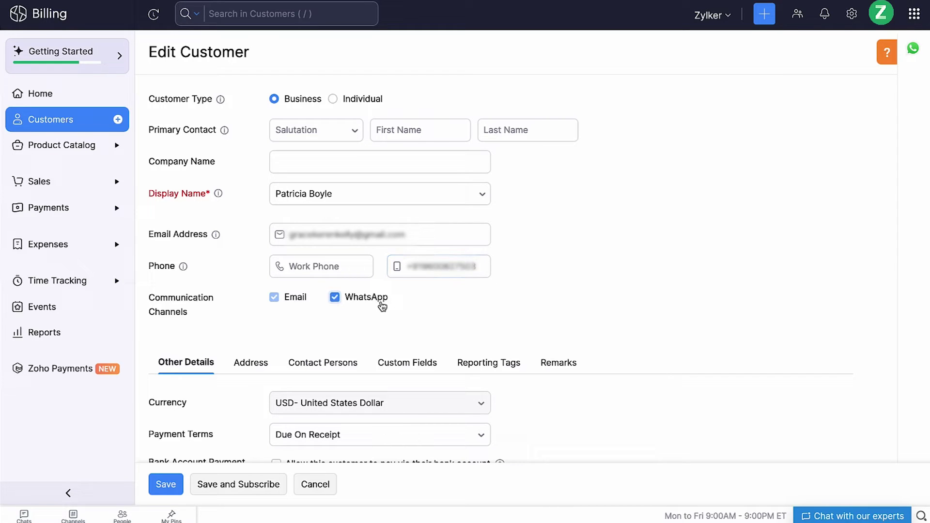
left_click(164, 483)
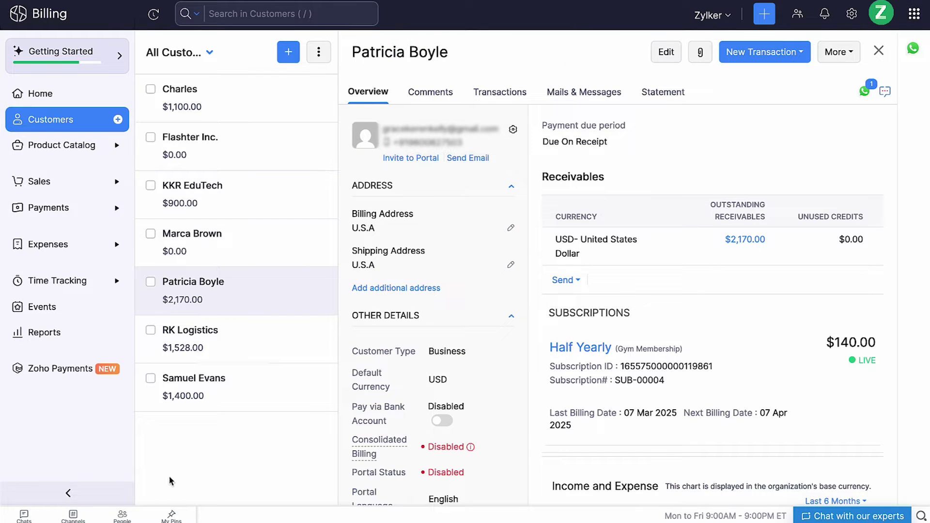
Start editing the customer's first contact person from its options menu
mouse_move(368, 440)
scroll(373, 439, "down", 5)
scroll(373, 438, "down", 2)
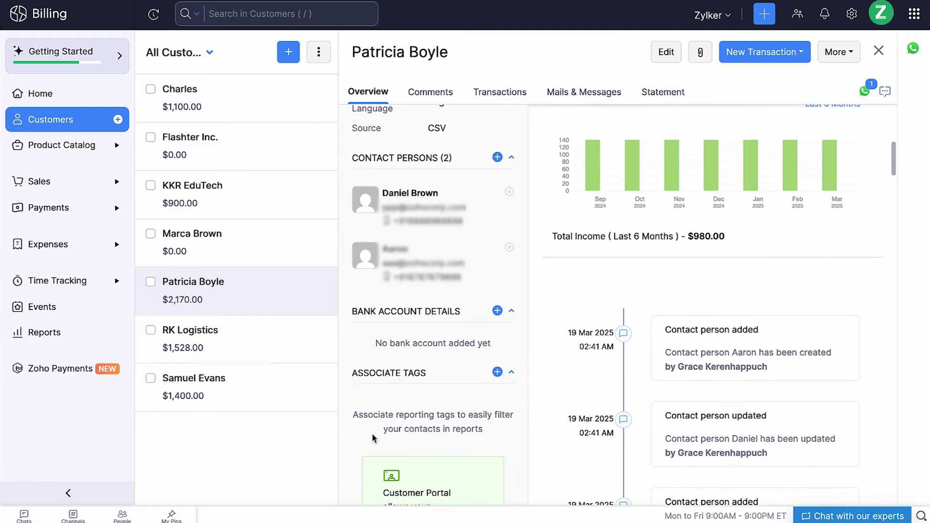
left_click(509, 190)
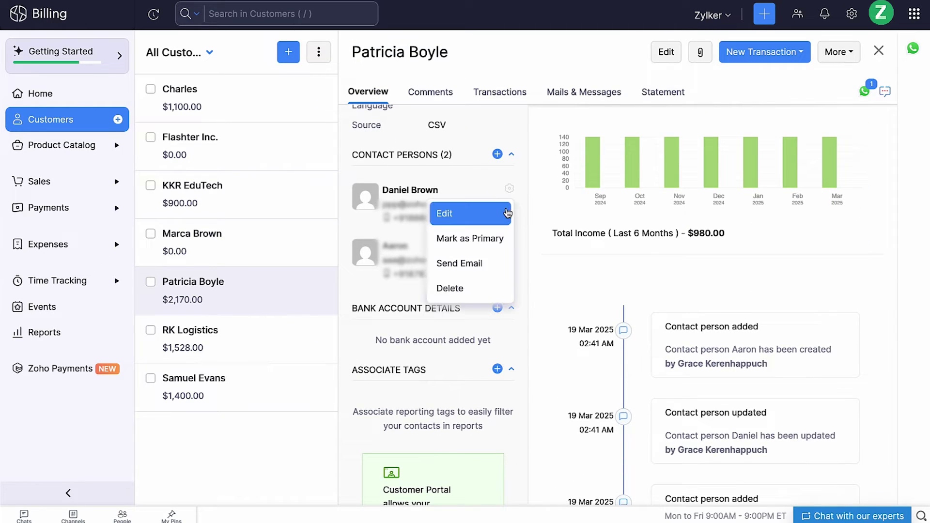
left_click(507, 210)
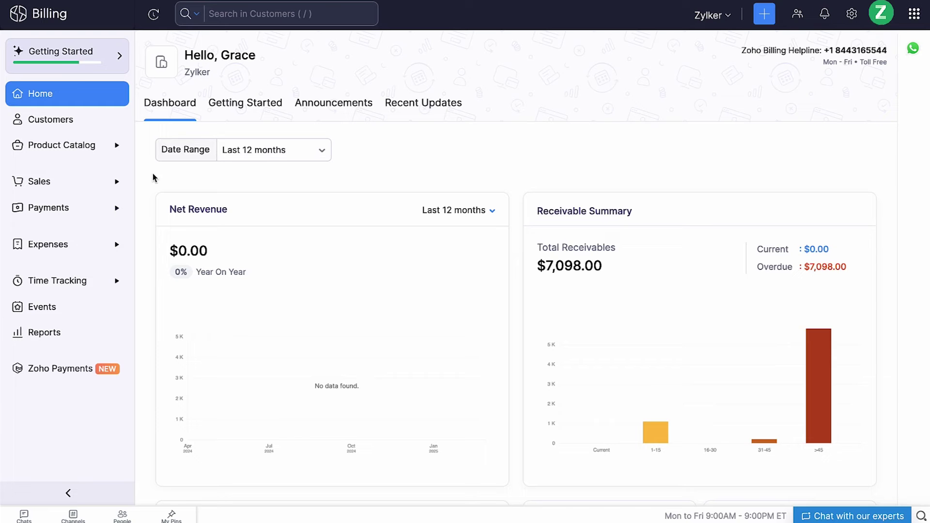
Start a new invoice for the customer with the ad-free movies and games item
left_click(116, 183)
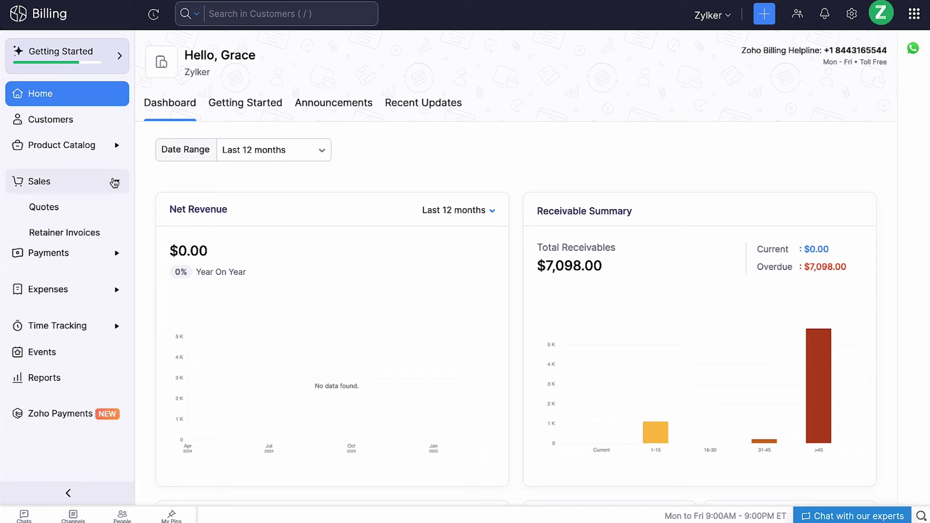
left_click(118, 259)
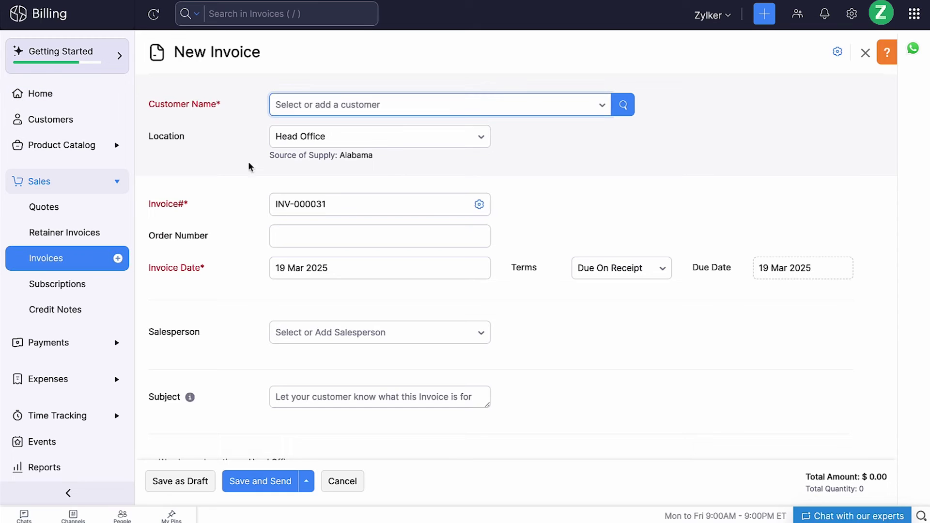
left_click(303, 110)
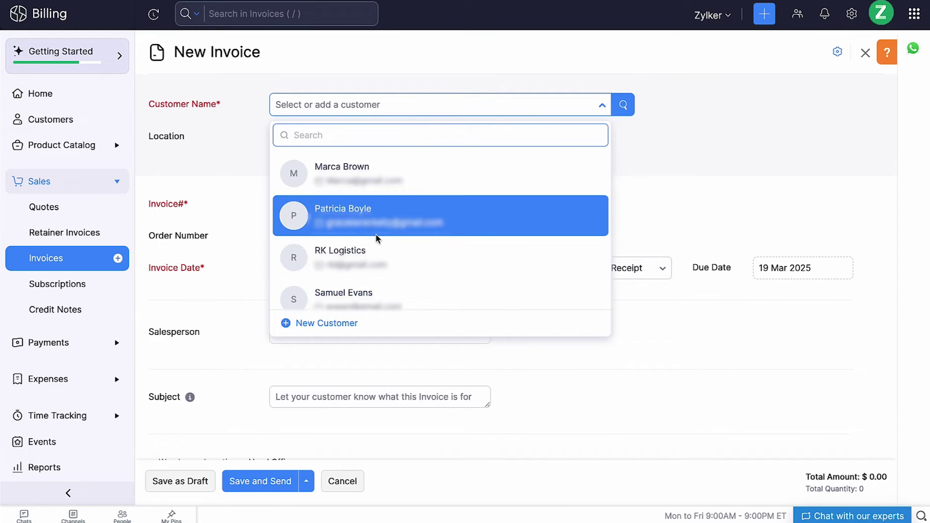
left_click(376, 235)
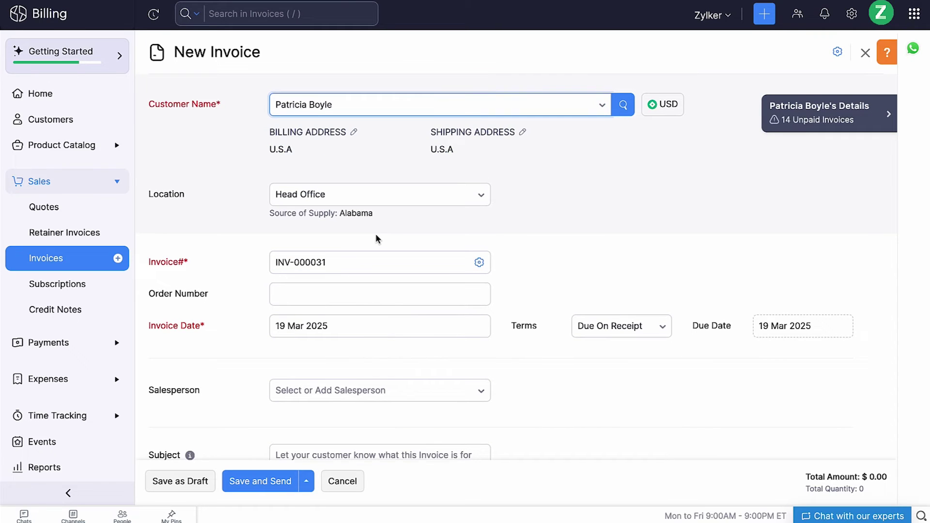
scroll(377, 237, "down", 9)
left_click(353, 197)
left_click(415, 267)
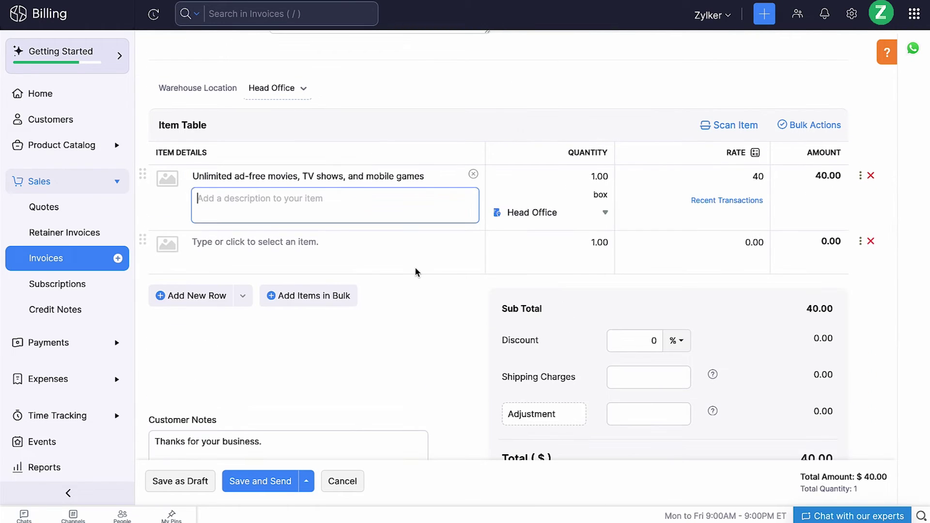
Share the invoice with the first contact person by email and WhatsApp, then save it
scroll(415, 266, "down", 8)
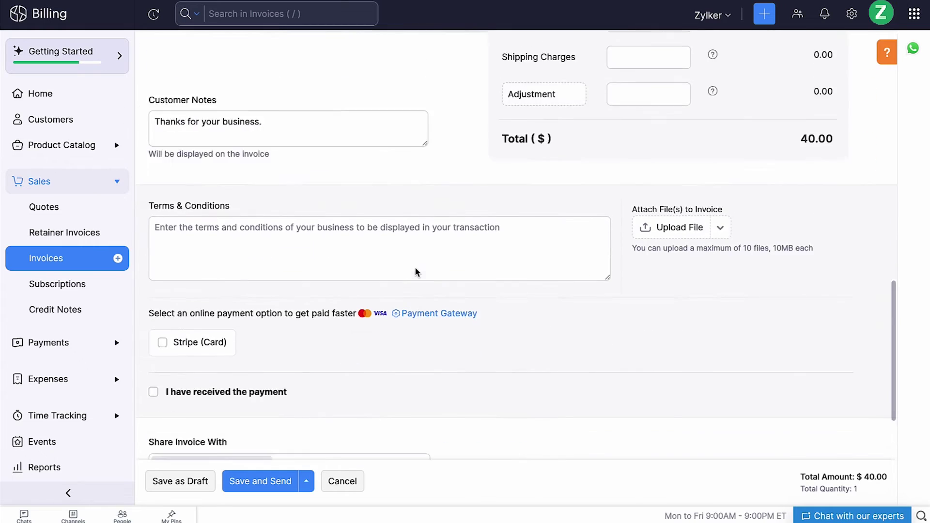
left_click(359, 352)
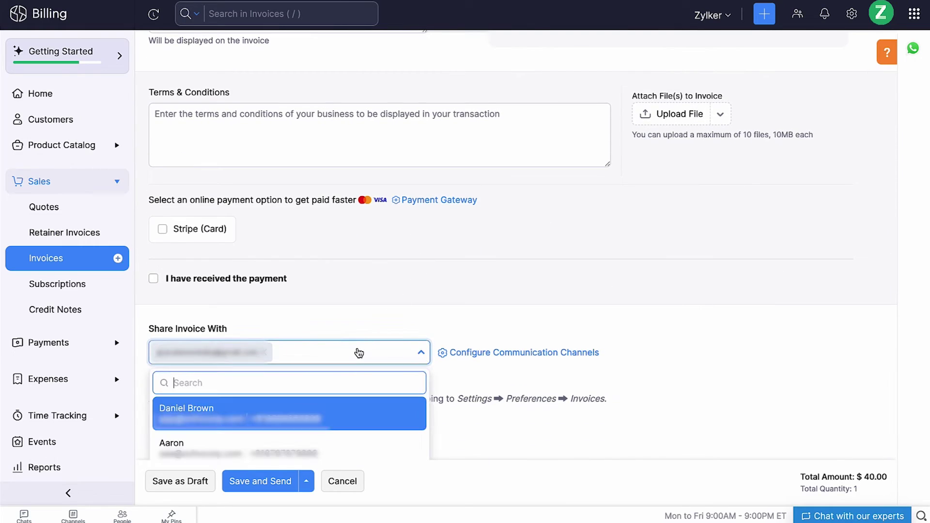
left_click(327, 414)
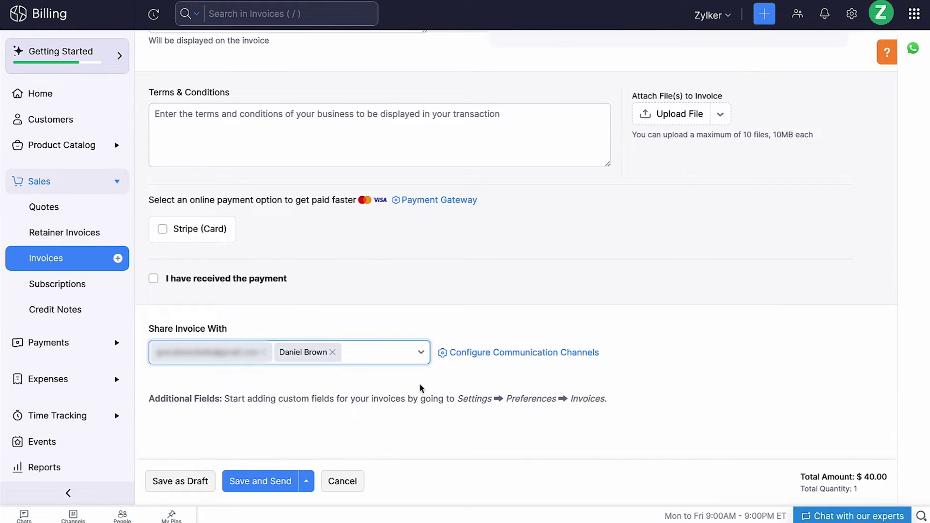
left_click(468, 356)
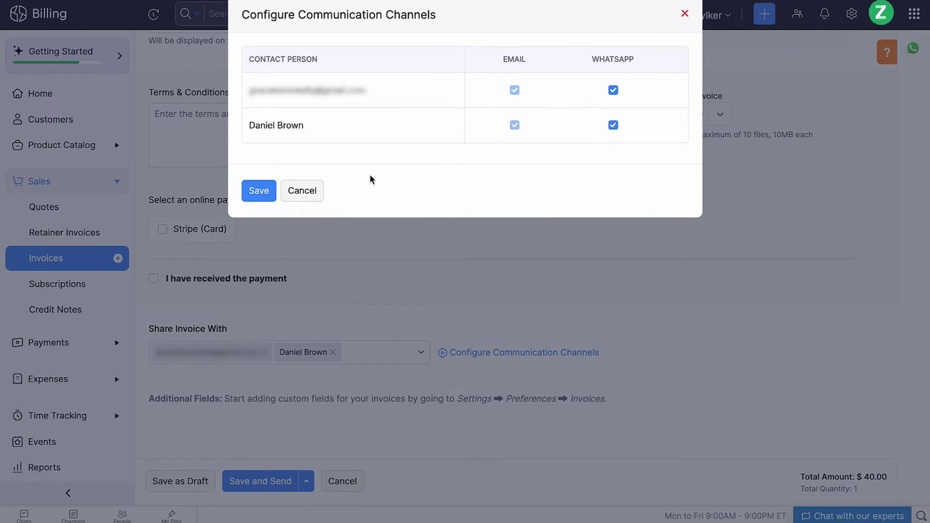
left_click(261, 192)
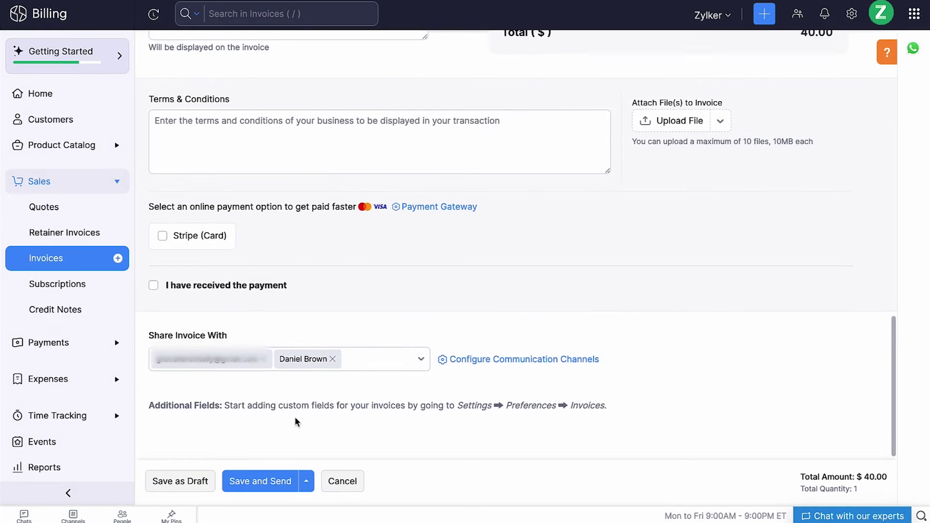
left_click(260, 481)
Email the invoice, then WhatsApp it to the second contact person too using the Standard template
left_click(164, 485)
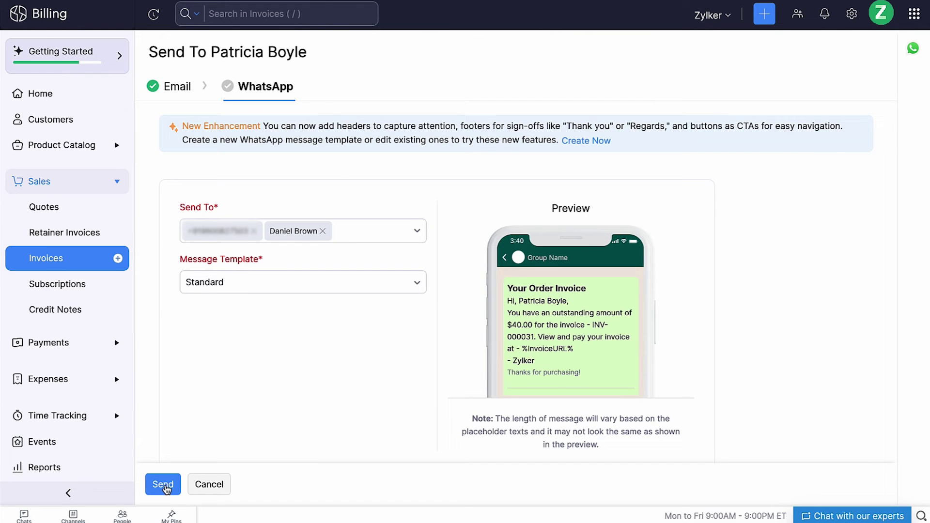
left_click(386, 240)
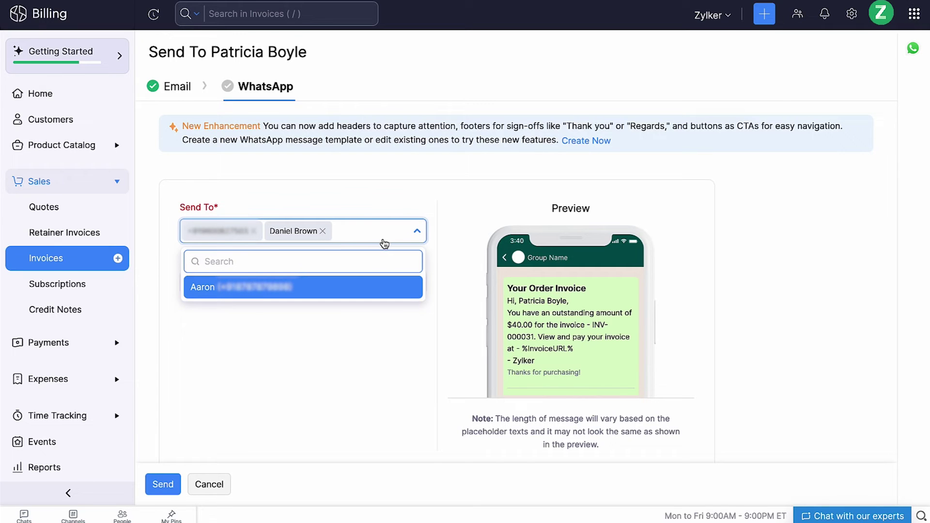
left_click(334, 290)
left_click(333, 291)
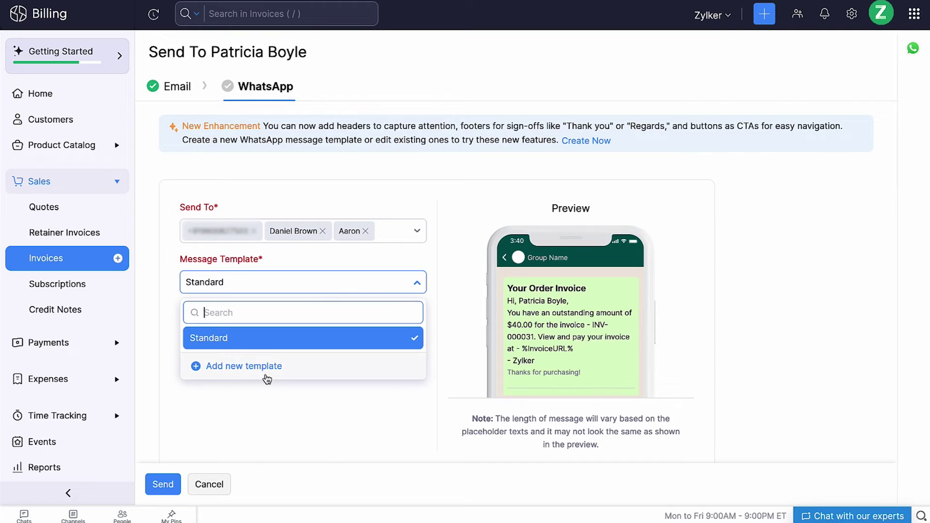
left_click(232, 420)
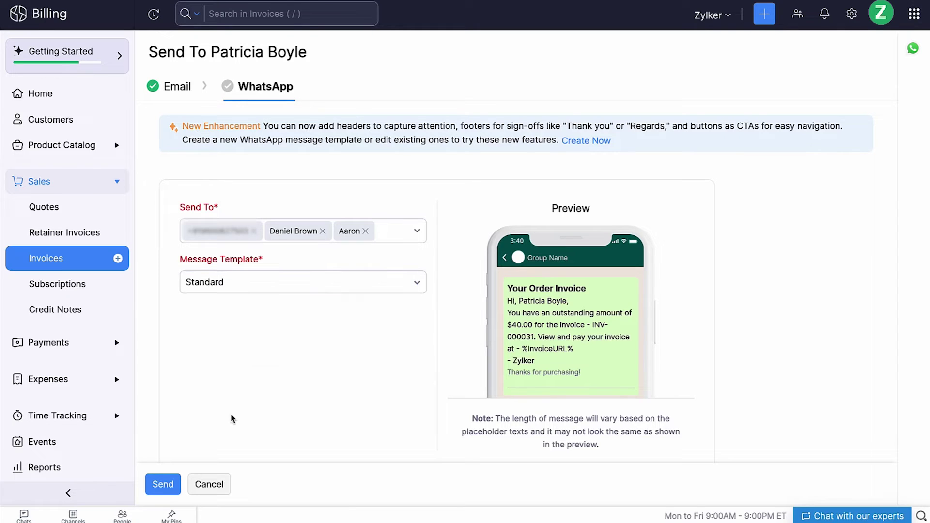
left_click(164, 487)
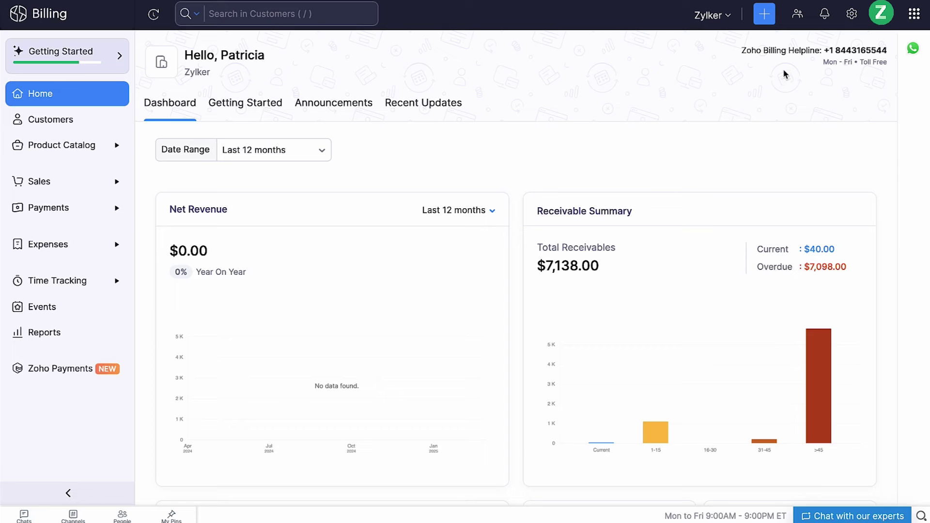
Check notifications, view the invoice's WhatsApp delivery details, and open the recipient's customer record
left_click(824, 15)
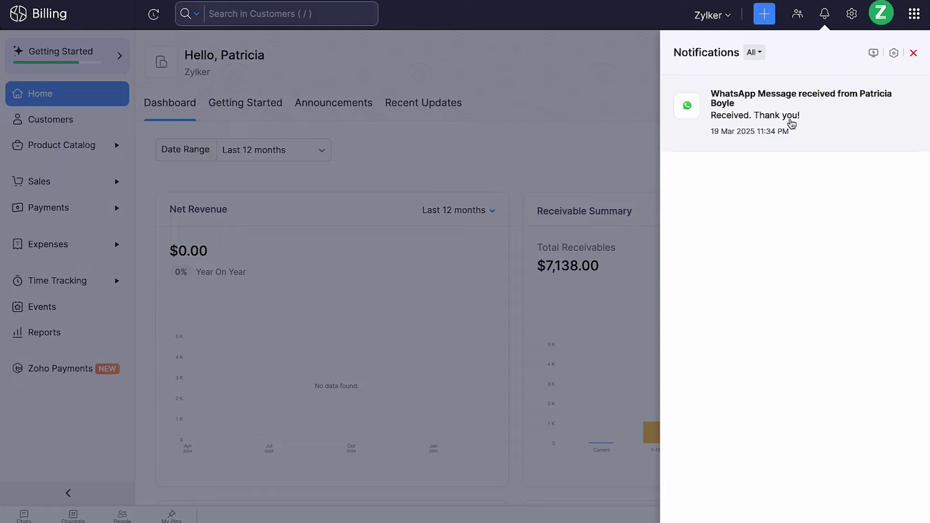
left_click(894, 54)
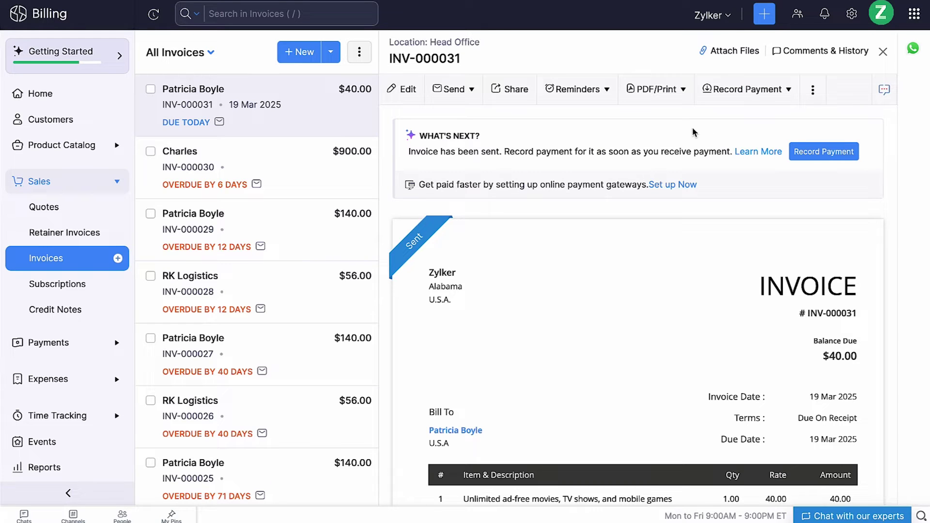
left_click(797, 51)
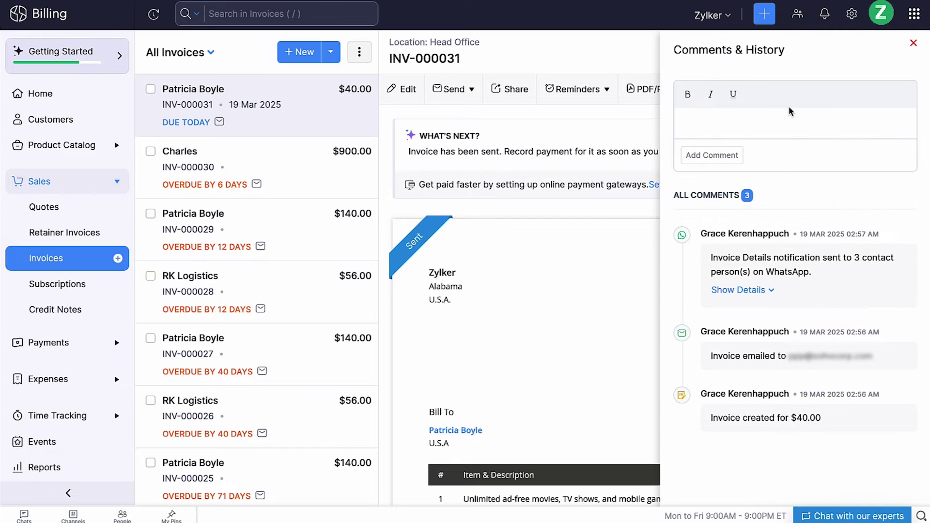
left_click(745, 291)
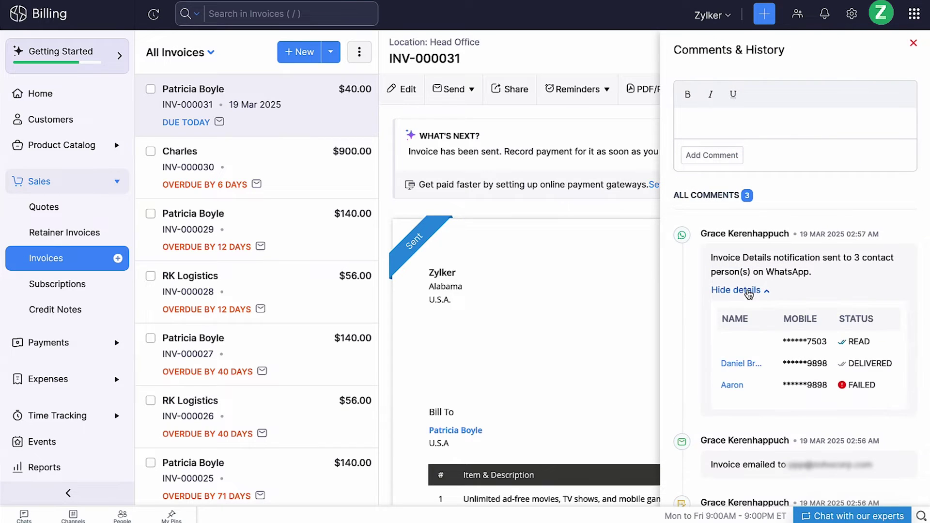
left_click(874, 339)
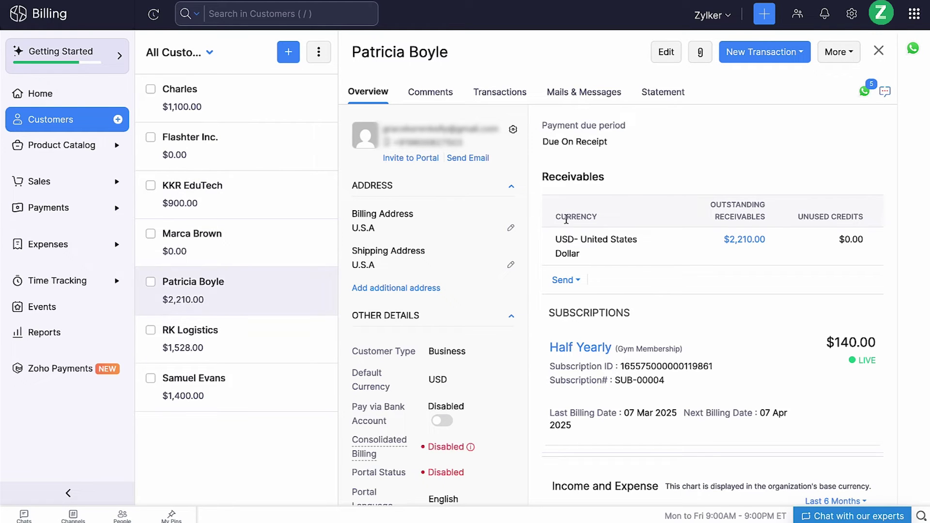
Show the customer's WhatsApp Messages instead of System Mails under Mails & Messages
left_click(863, 93)
left_click(624, 117)
left_click(603, 100)
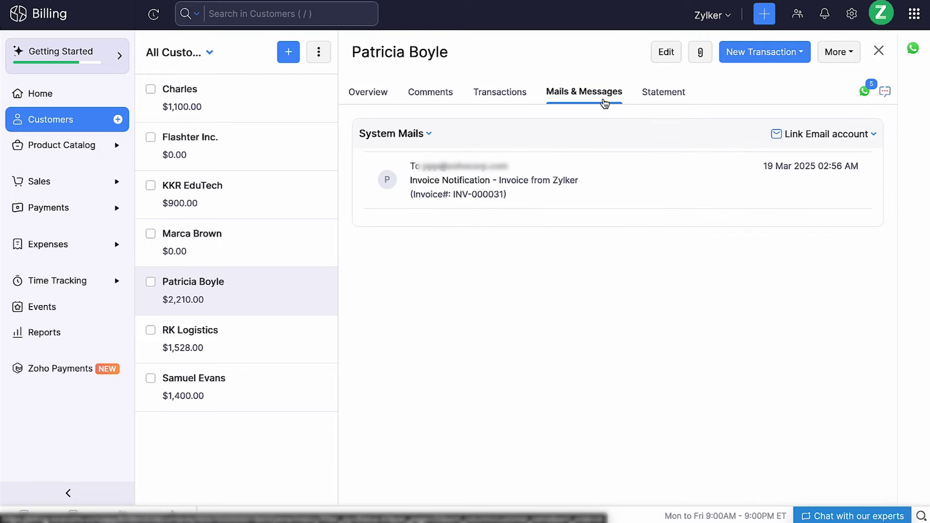
left_click(428, 136)
left_click(429, 186)
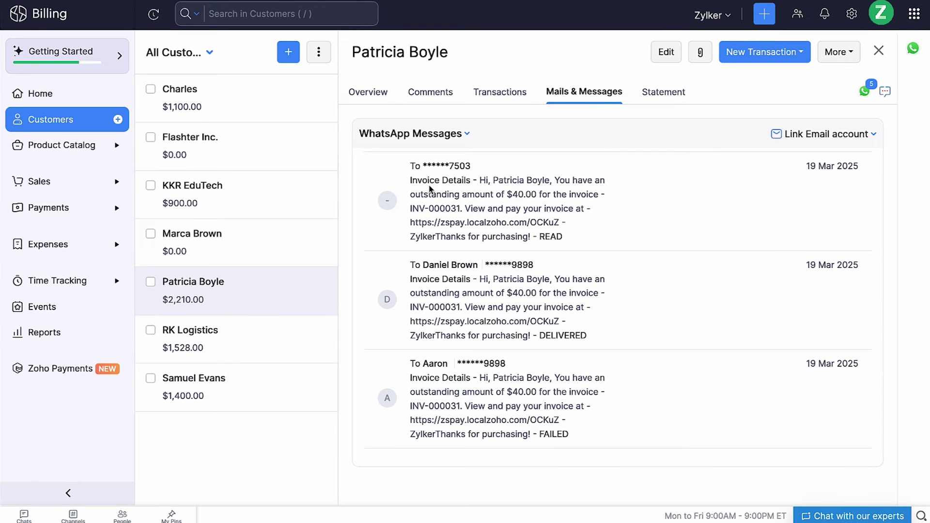
Open the WhatsApp Notifications report under Activity reports
left_click(80, 330)
scroll(79, 336, "down", 1)
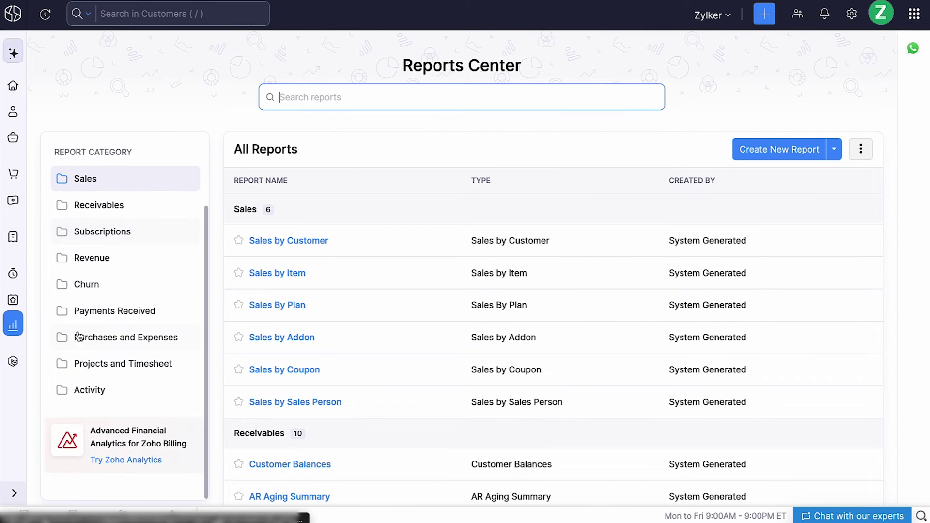
left_click(160, 345)
left_click(274, 268)
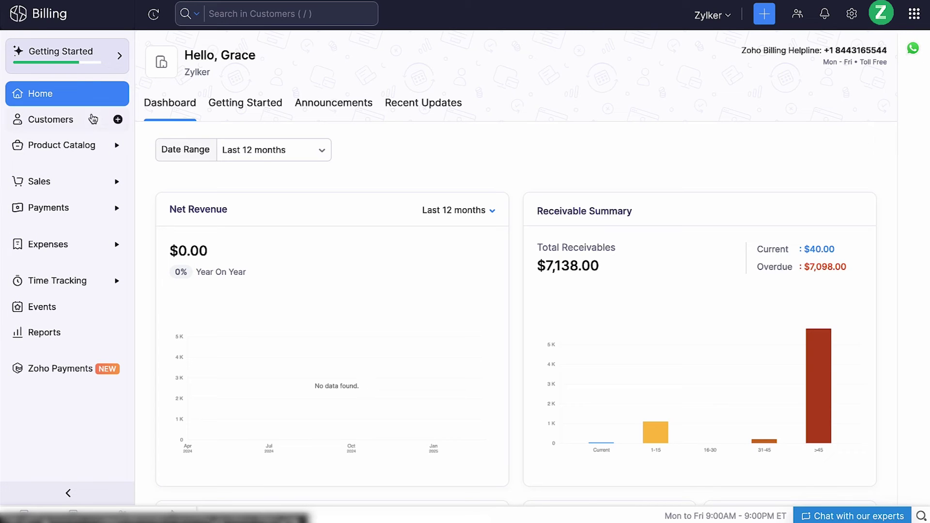
Select Flashter Inc., KKR EduTech and a third customer, then start a bulk WhatsApp message
left_click(93, 120)
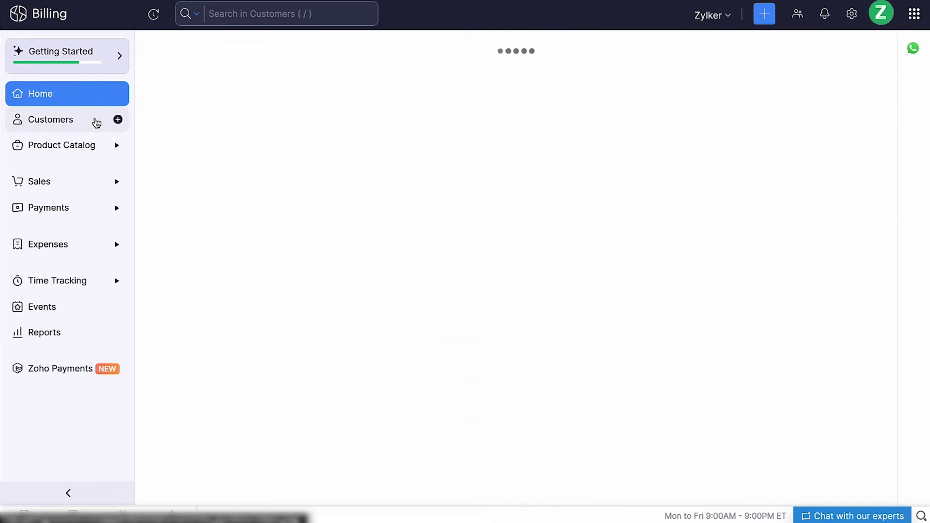
left_click(165, 163)
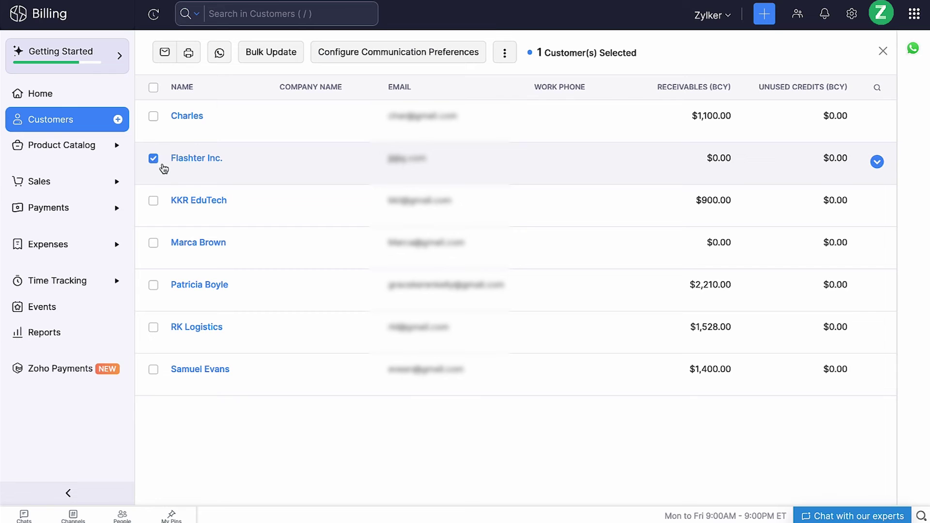
left_click(154, 201)
left_click(154, 285)
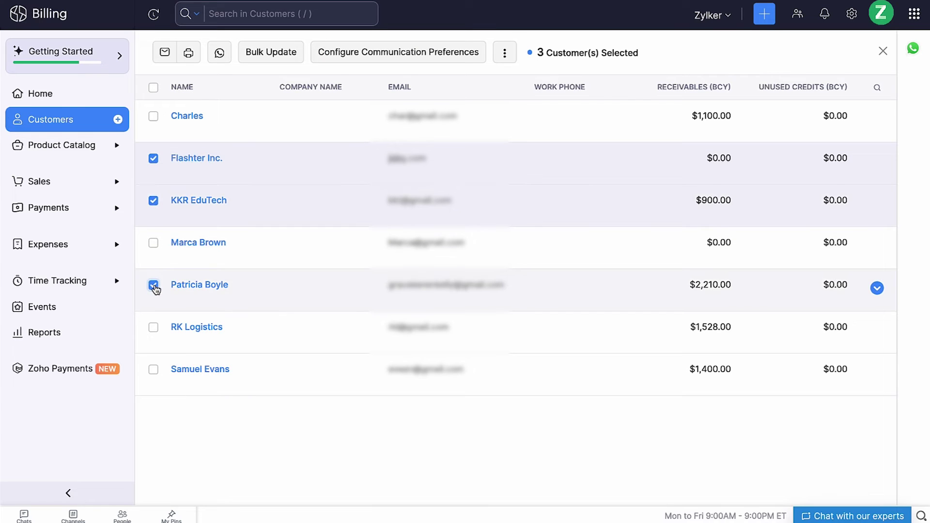
left_click(222, 63)
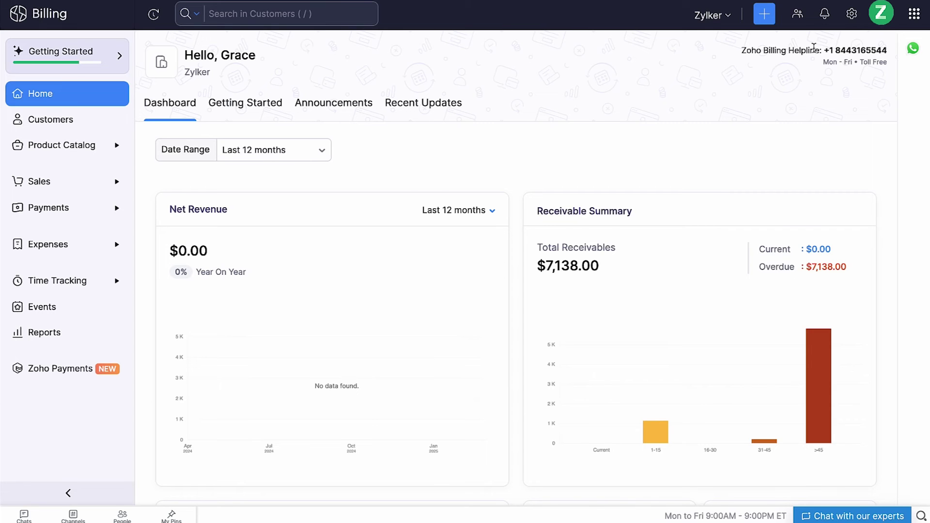
Go to the WhatsApp alerts list in Workflow Actions and start a new alert
left_click(850, 16)
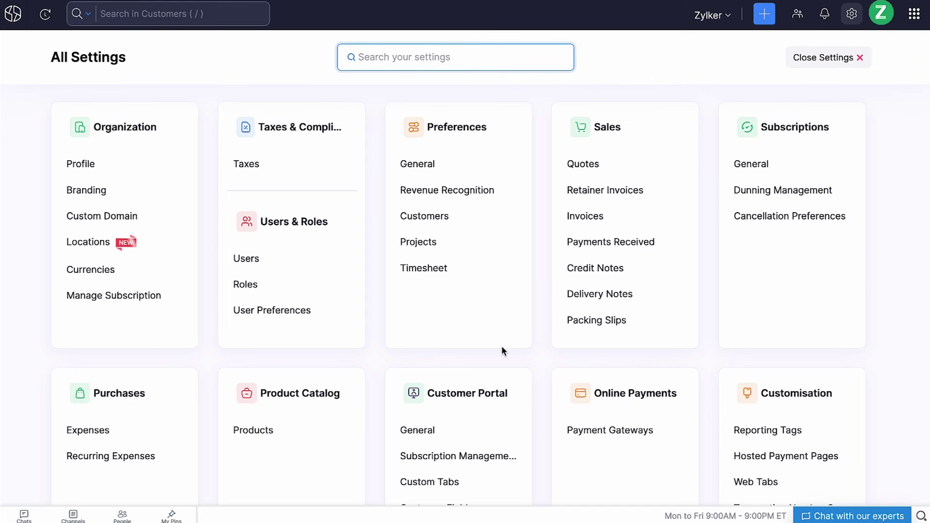
scroll(502, 348, "down", 4)
scroll(501, 351, "down", 2)
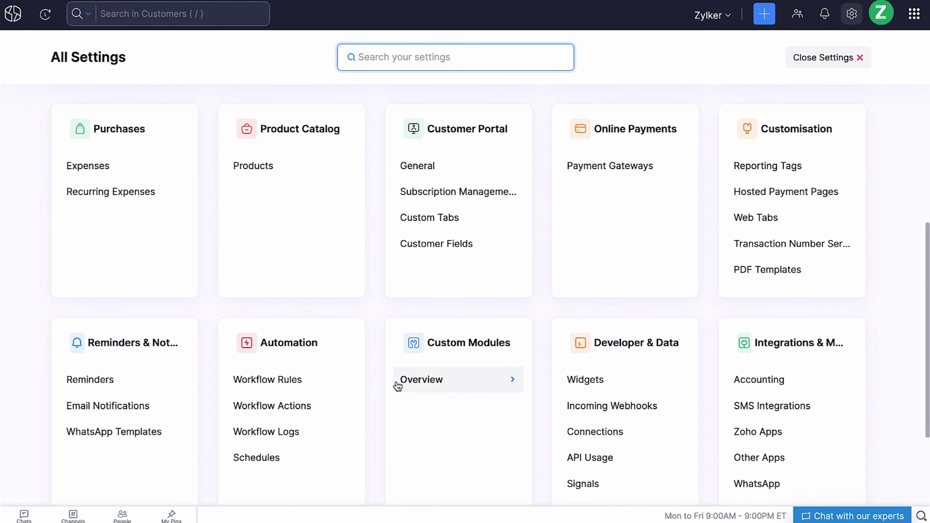
left_click(339, 409)
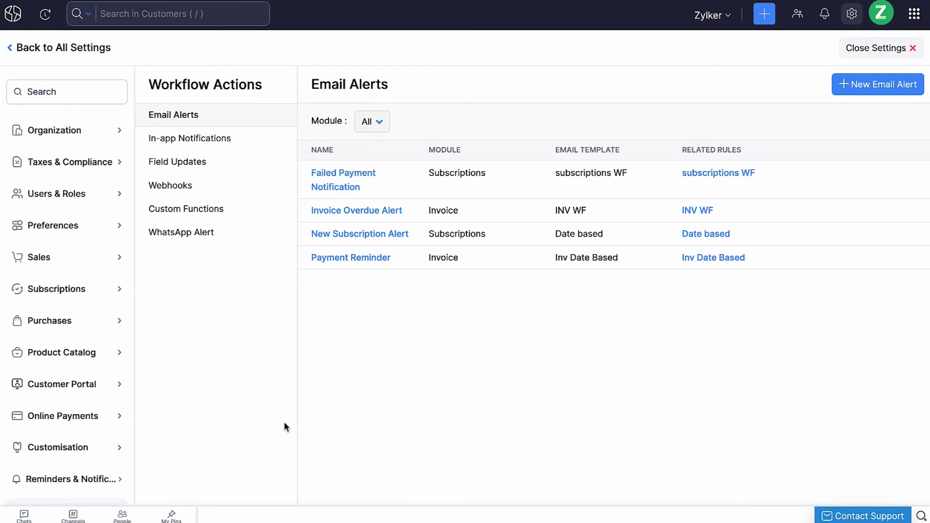
left_click(243, 241)
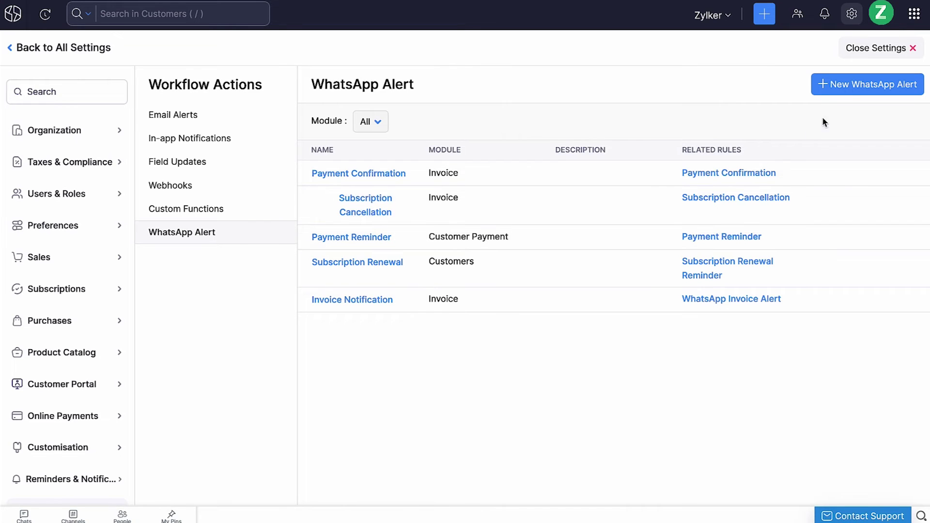
left_click(848, 92)
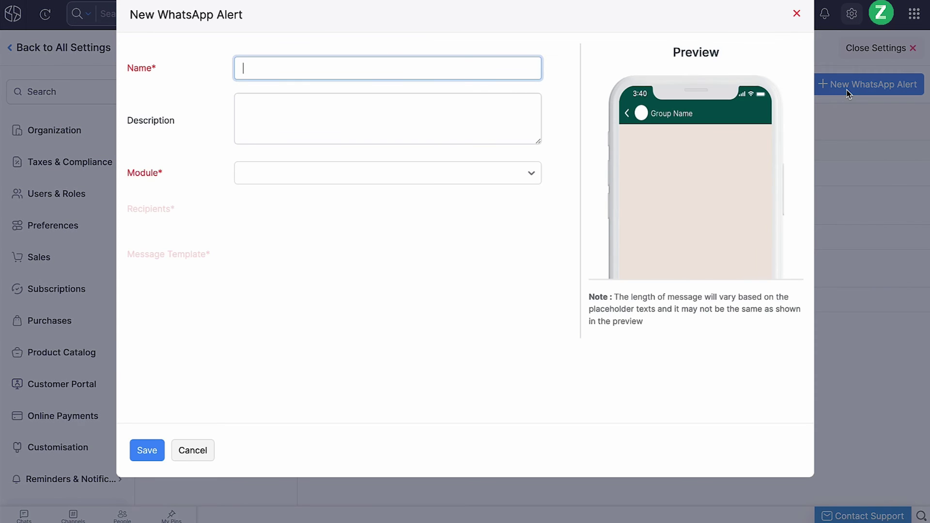
Save alert 'Outstanding Payment' for module Invoice, sent to All Contact Persons with Standard template
type("Outstanding Payment")
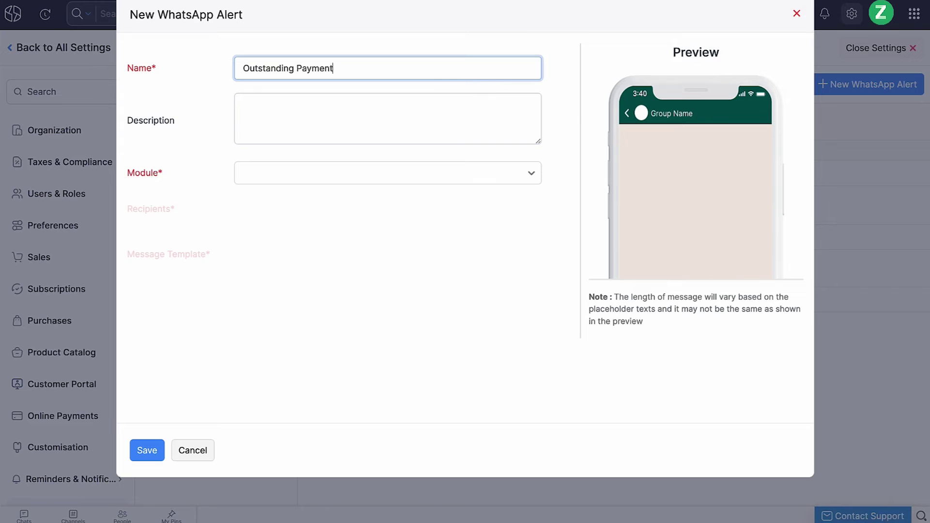
left_click(406, 170)
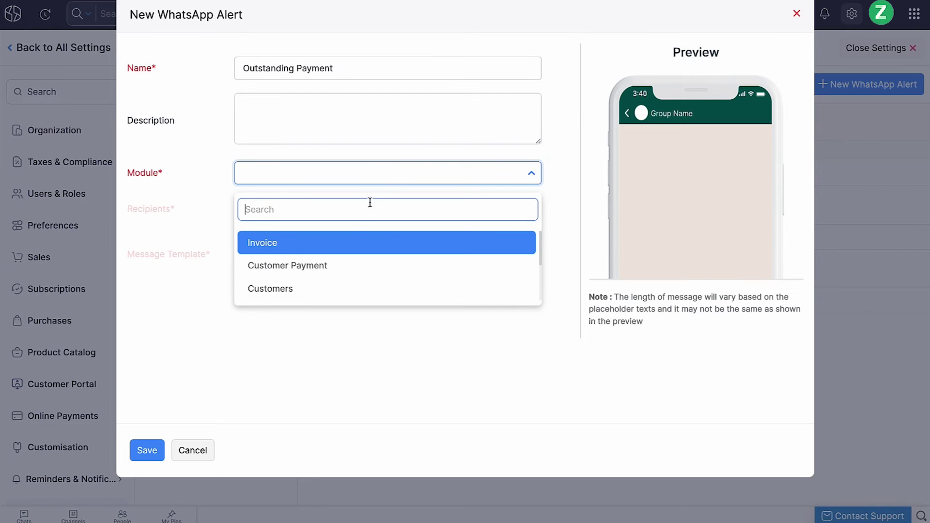
left_click(344, 241)
left_click(302, 245)
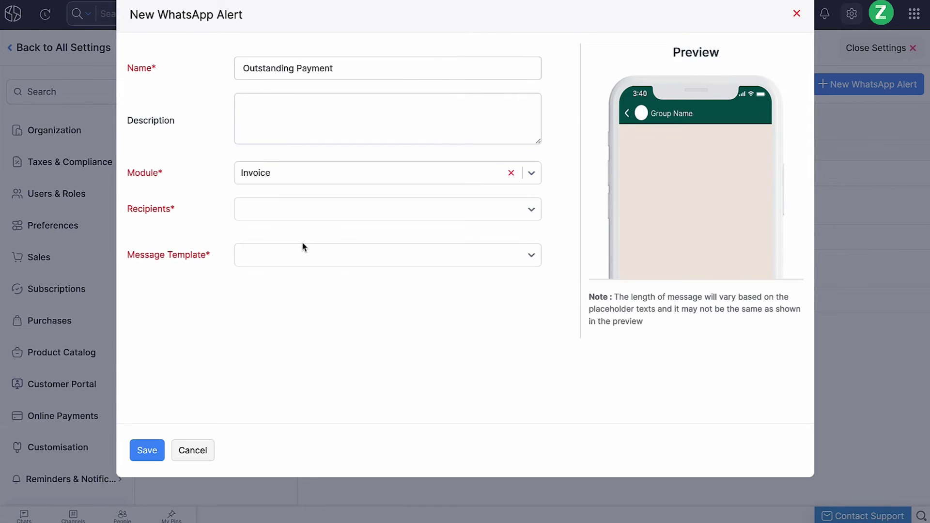
left_click(320, 210)
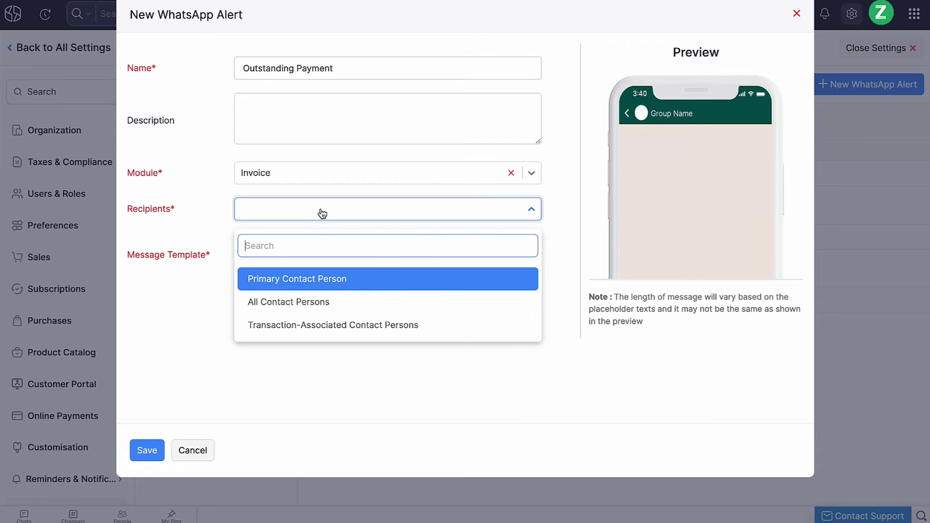
left_click(274, 302)
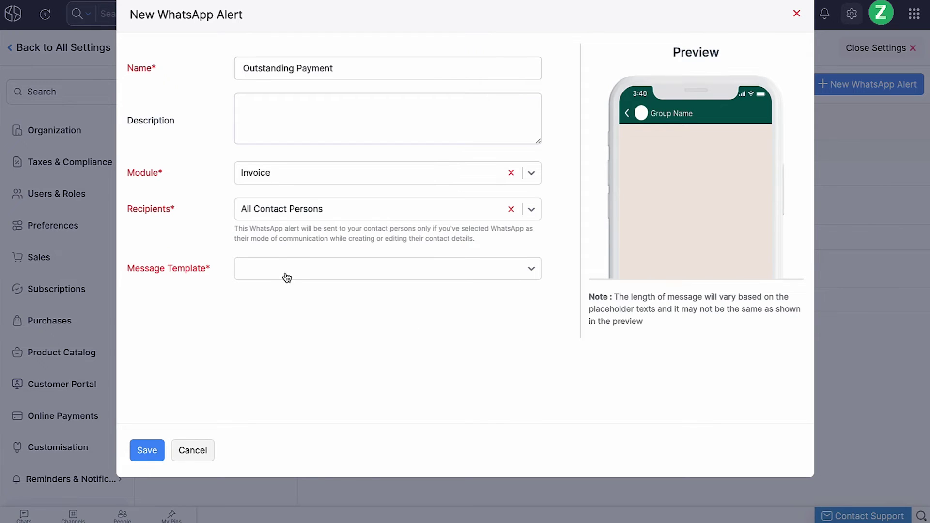
left_click(286, 276)
left_click(251, 362)
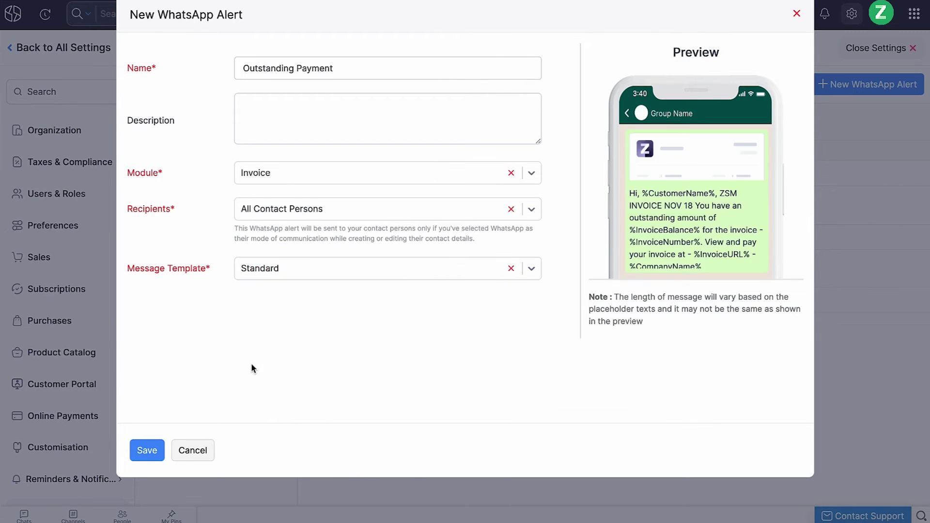
left_click(147, 453)
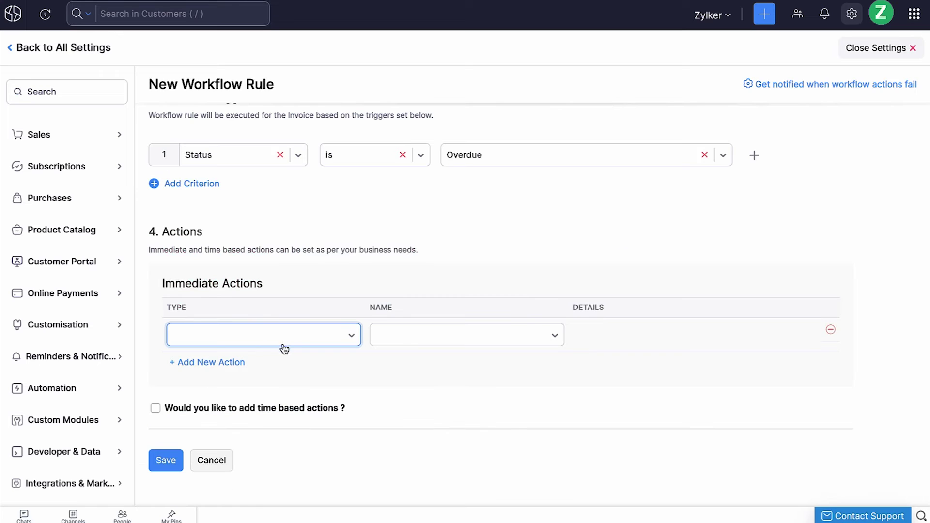
Attach the Outstanding Payment WhatsApp alert as the overdue-invoice workflow rule's action
left_click(291, 335)
left_click(222, 484)
left_click(412, 335)
left_click(508, 463)
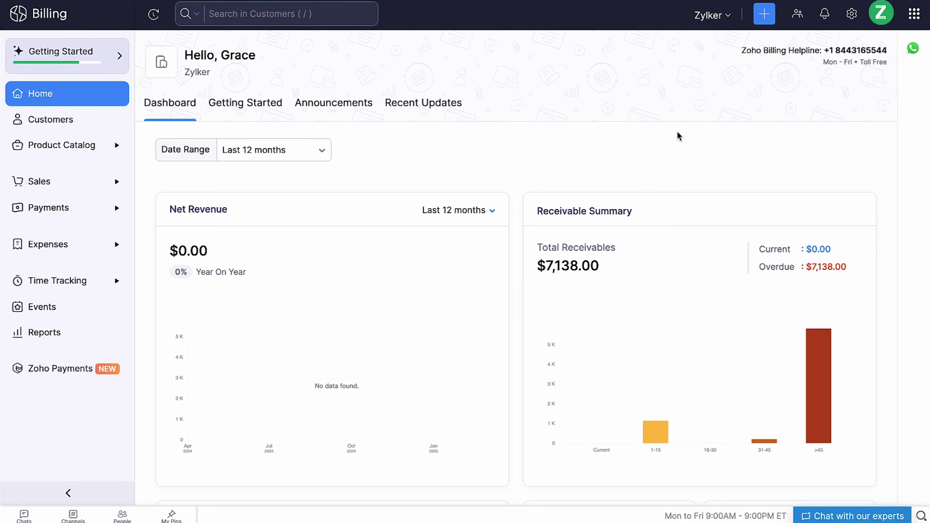
Enable the first automated due-date reminder, Reminder - 1, in Reminders settings
left_click(853, 21)
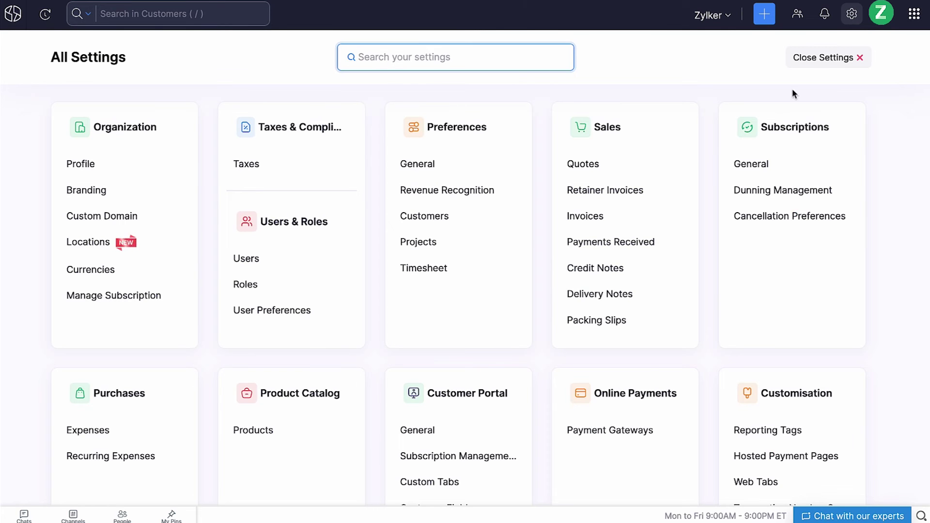
scroll(664, 262, "down", 2)
scroll(664, 262, "down", 6)
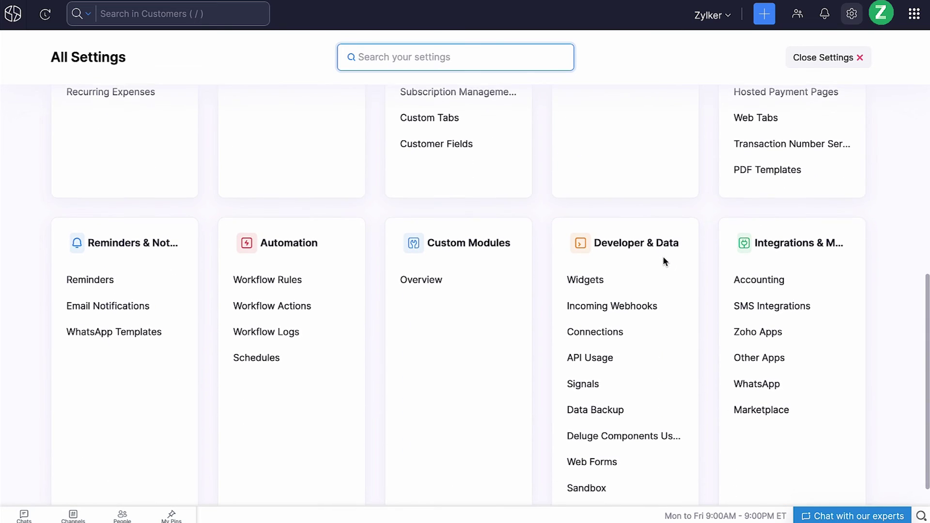
left_click(142, 283)
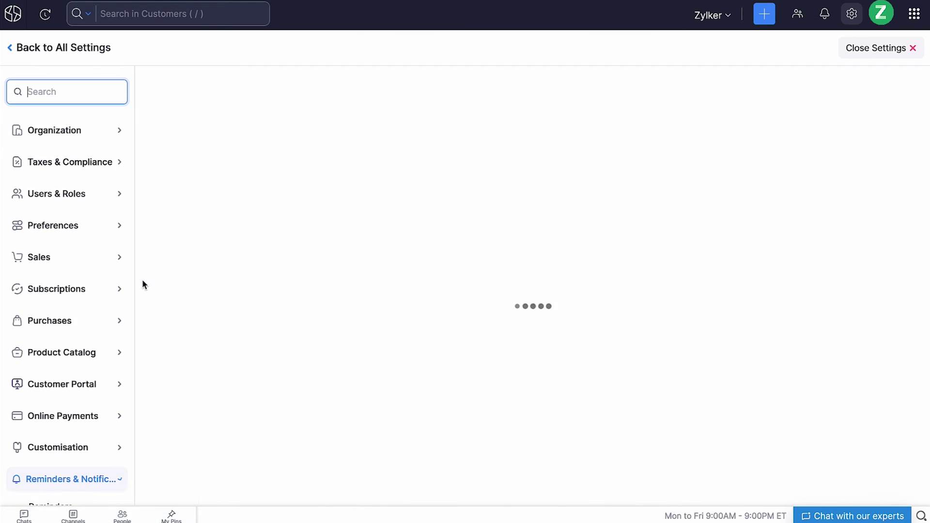
scroll(143, 284, "down", 1)
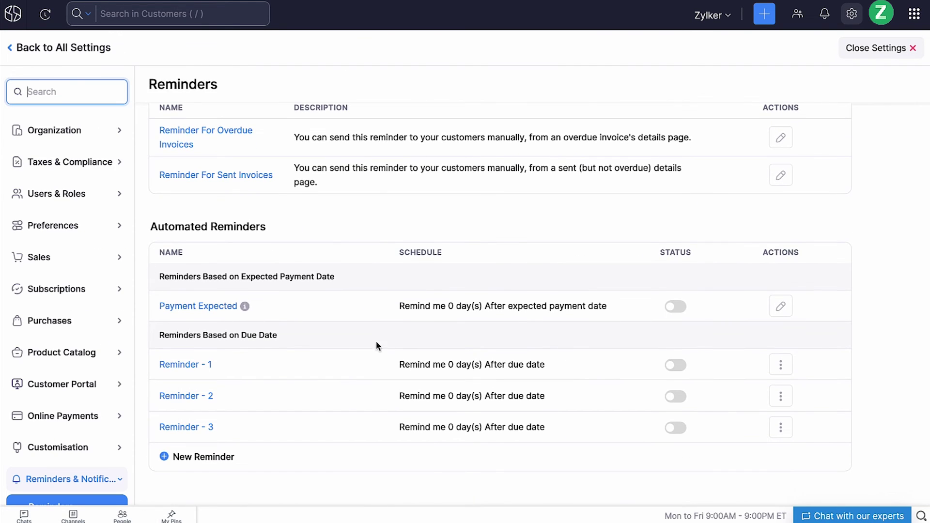
left_click(678, 364)
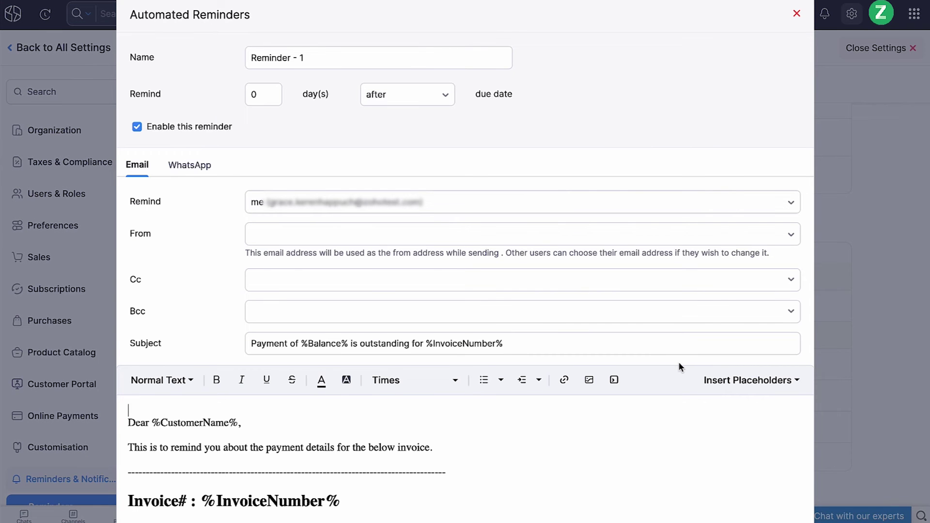
Turn on WhatsApp notification for Reminder - 1 with the Standard template and save
left_click(195, 164)
left_click(444, 196)
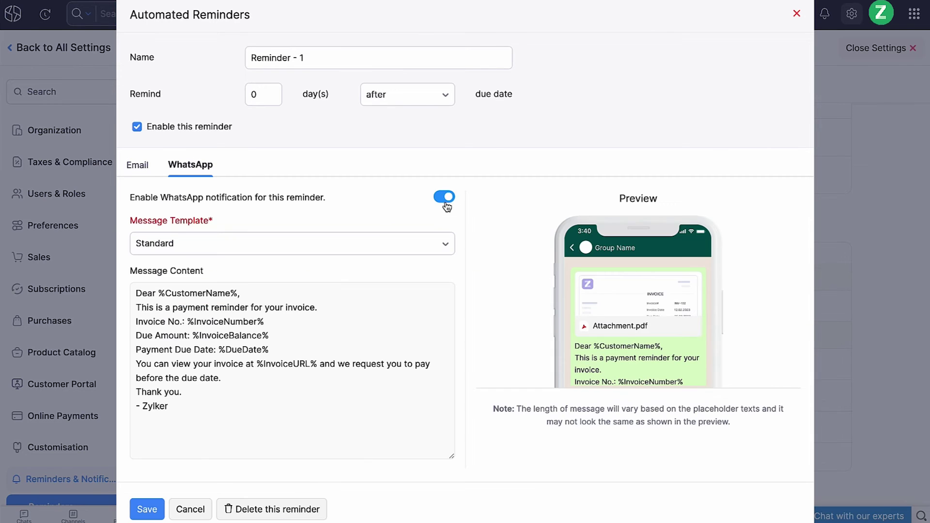
left_click(402, 244)
left_click(328, 269)
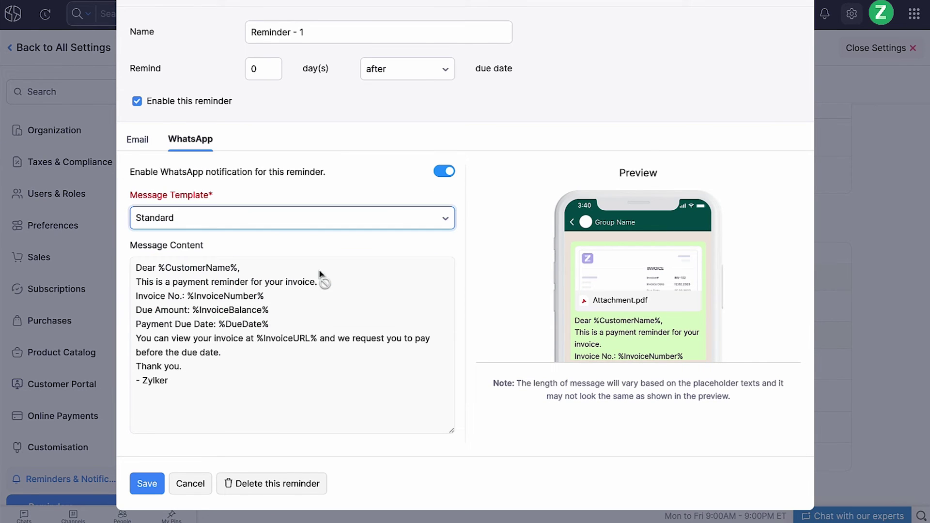
left_click(141, 486)
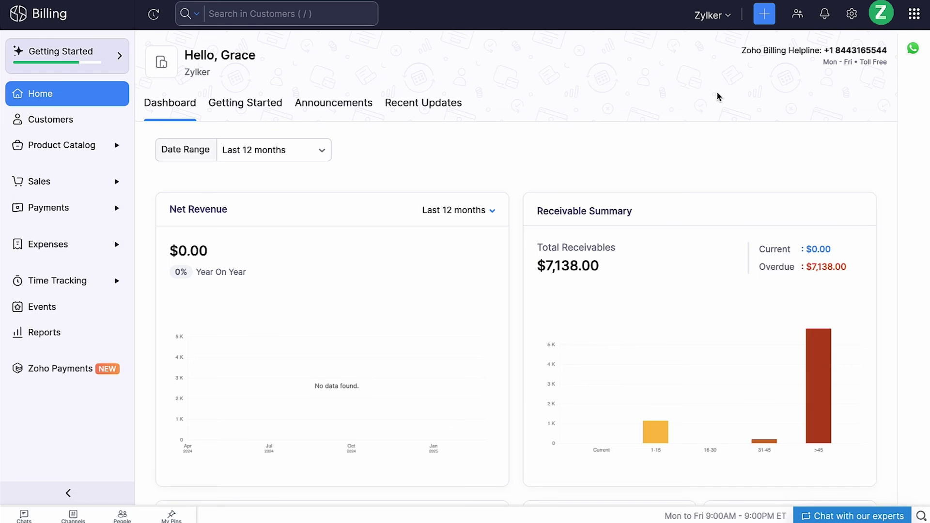
Start a new role and reveal the extra Invoices permissions under Transactions, including Communication
left_click(851, 14)
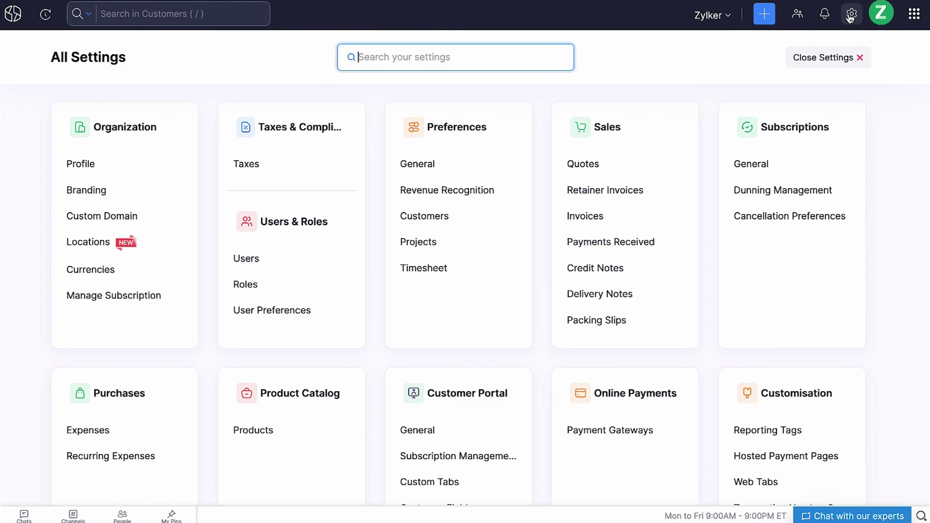
left_click(322, 279)
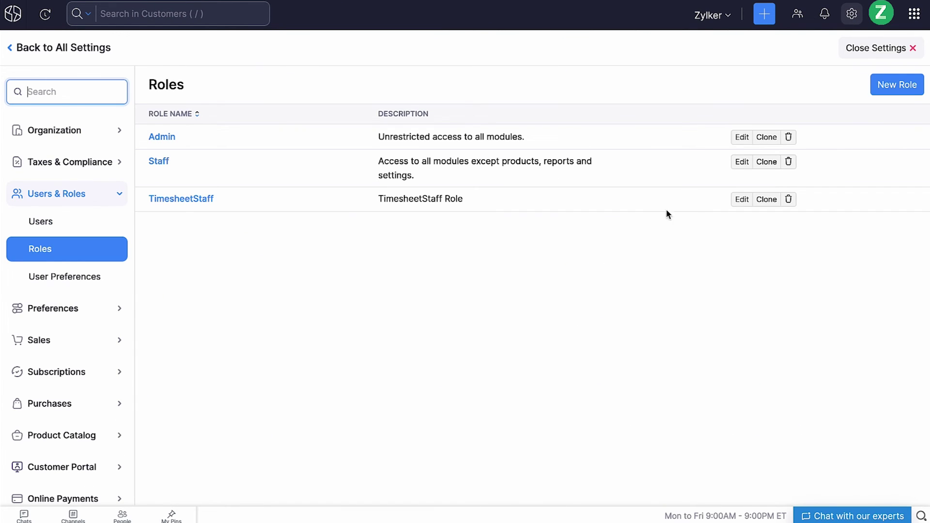
left_click(892, 89)
scroll(523, 332, "down", 6)
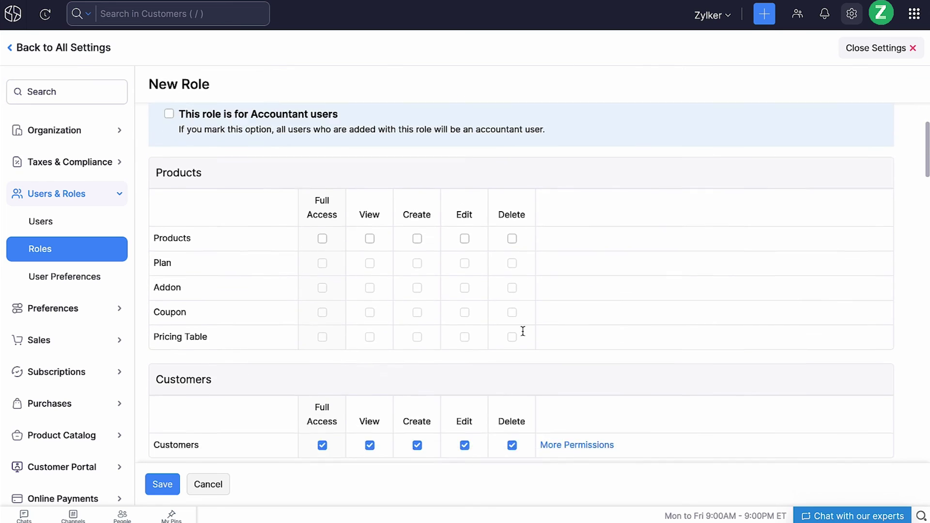
left_click(644, 357)
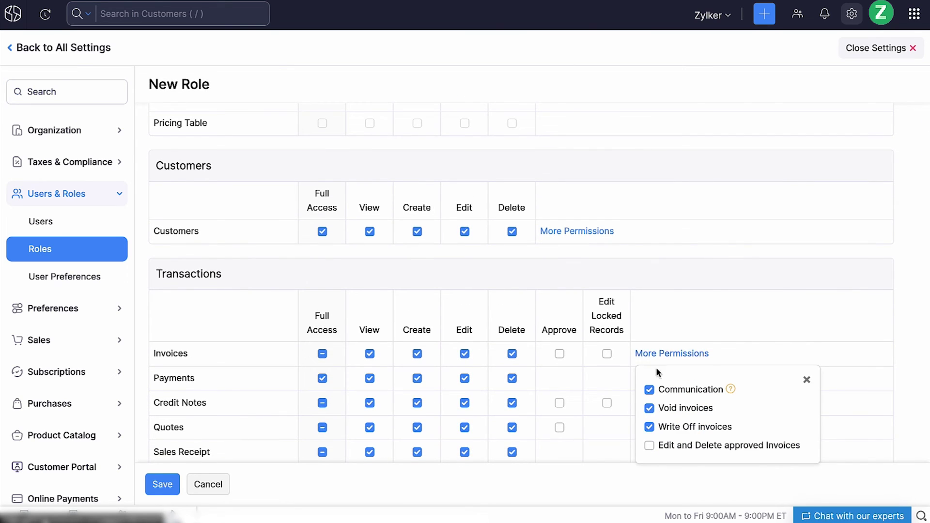
mouse_move(731, 390)
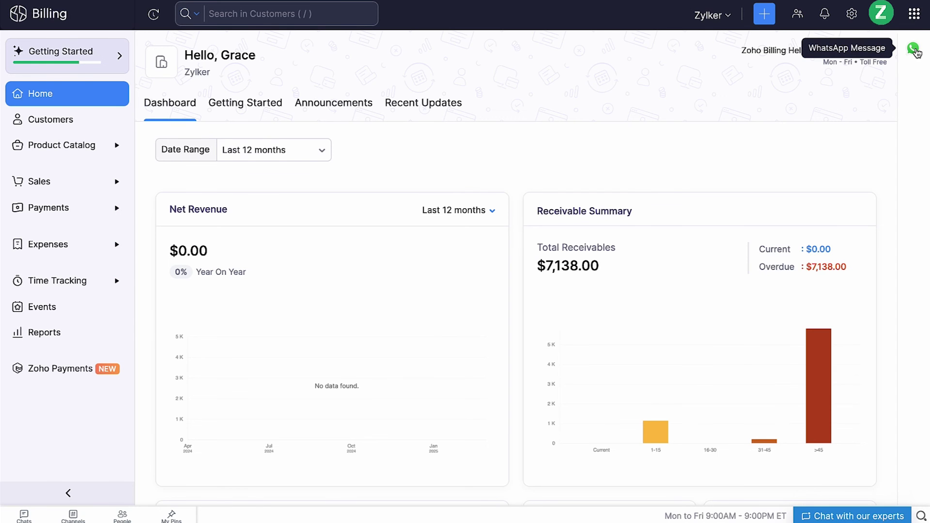
Show the WhatsApp All Chats panel beside the Home dashboard
left_click(914, 49)
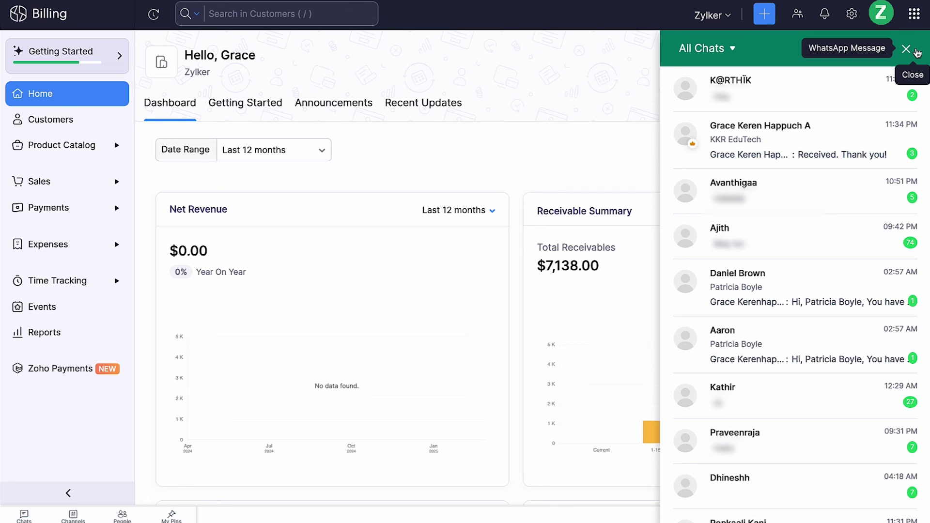
Close the chats panel and tick Manage Integration in a new role's Settings permissions
left_click(916, 51)
left_click(852, 14)
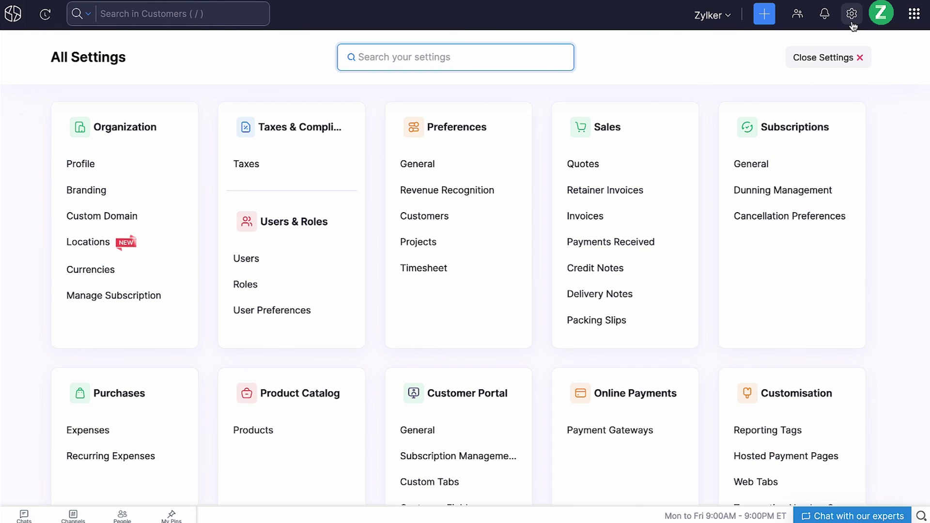
left_click(333, 278)
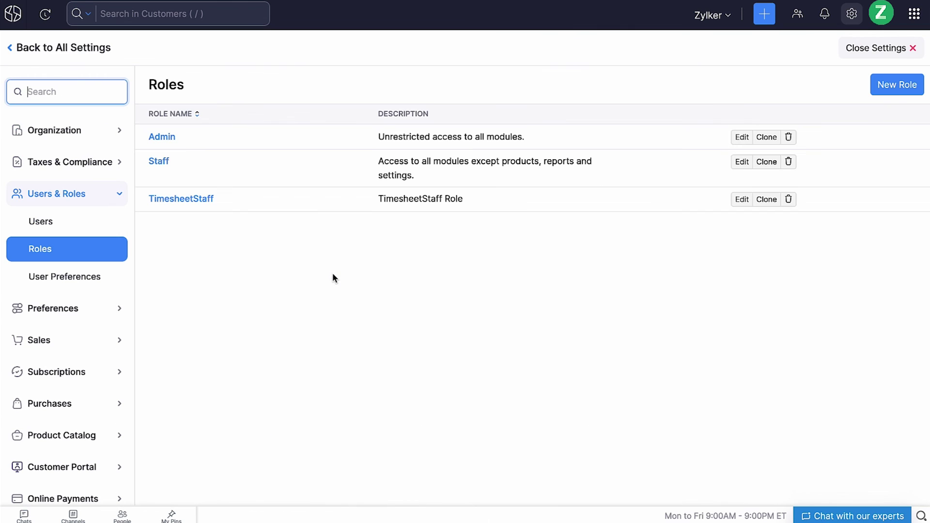
left_click(895, 91)
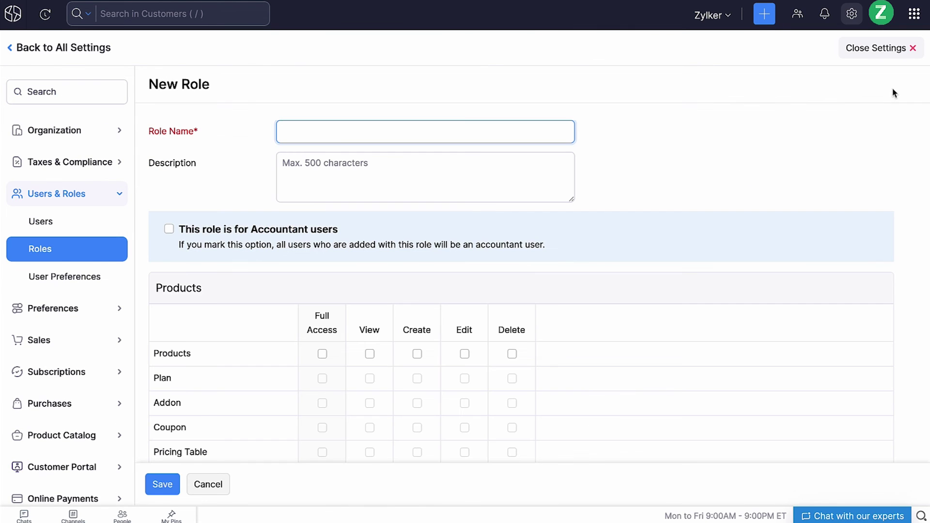
scroll(559, 321, "down", 7)
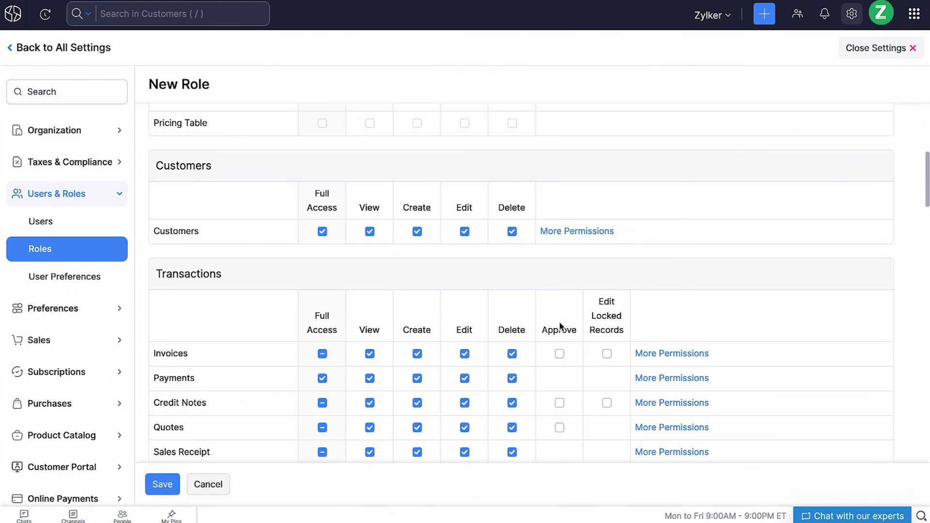
scroll(464, 403, "down", 10)
left_click(254, 433)
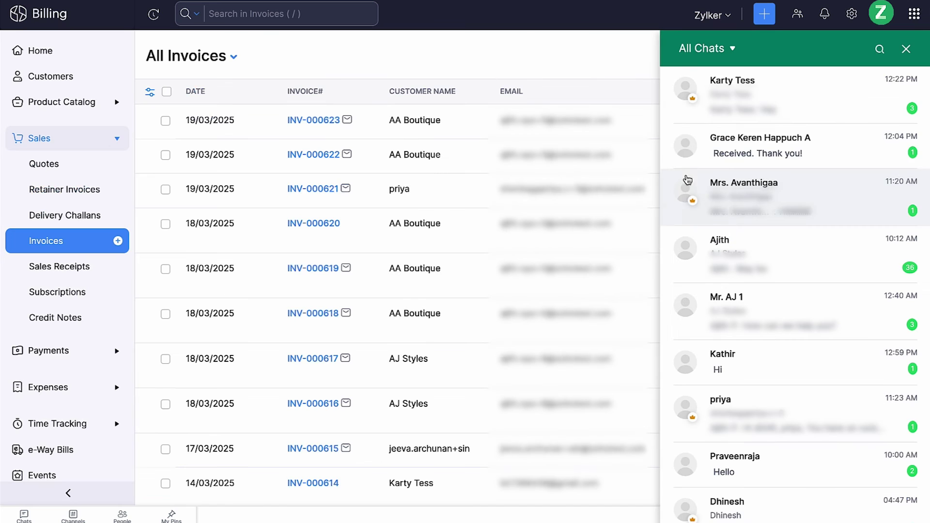
Filter the WhatsApp chats to Unknown User Chats and open the first unknown sender's conversation actions
left_click(733, 49)
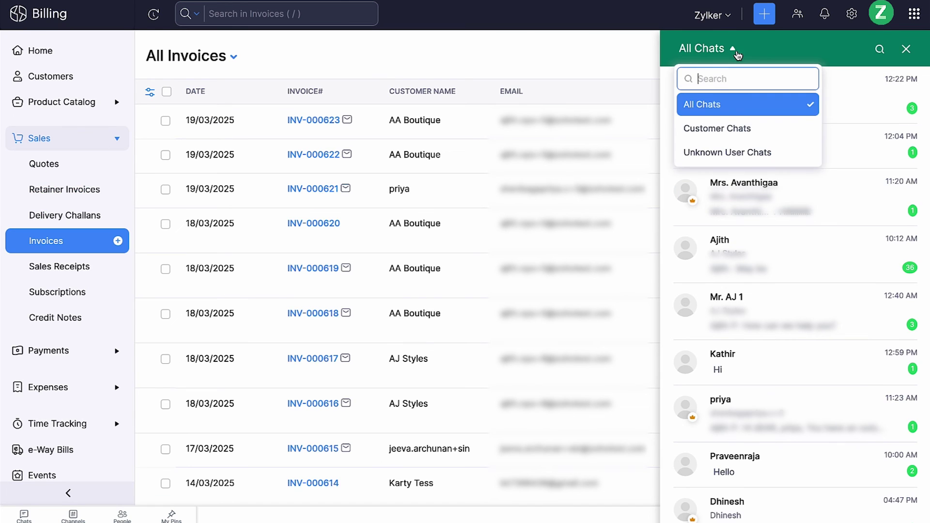
left_click(706, 156)
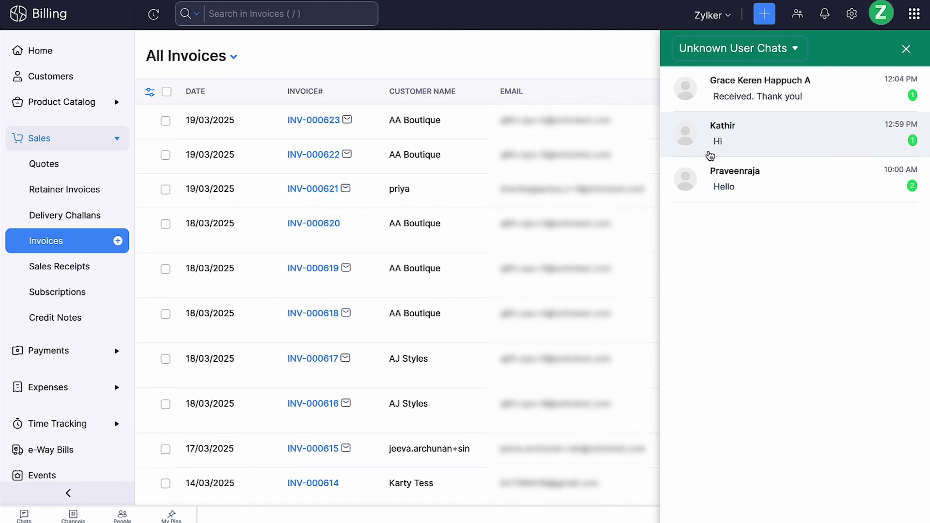
left_click(760, 107)
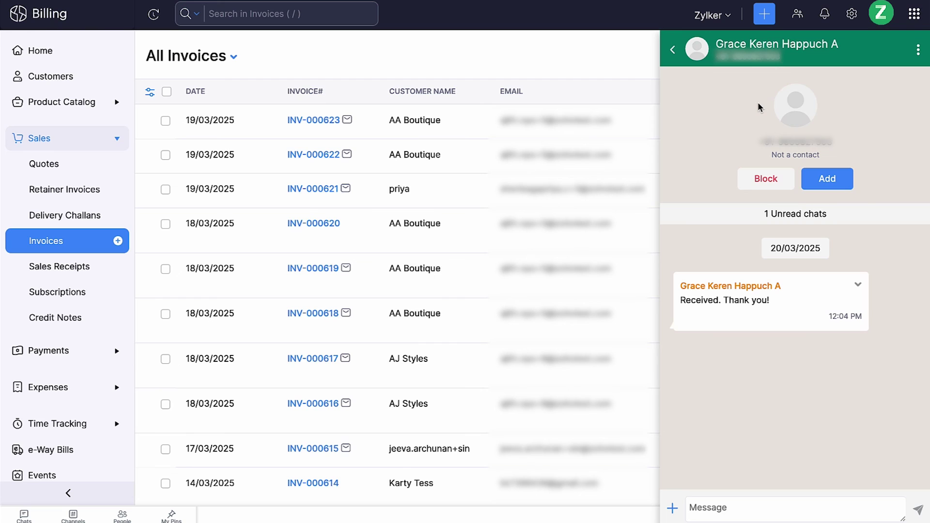
left_click(918, 50)
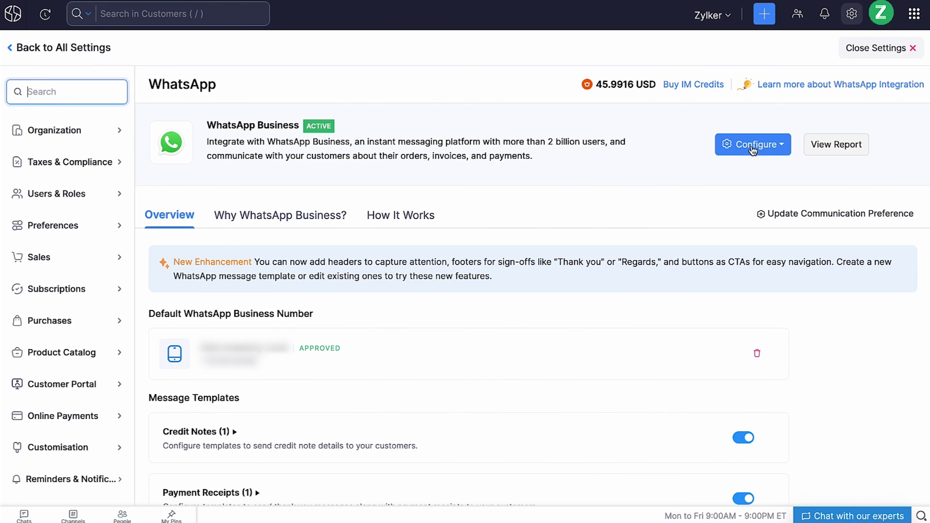
Start changing the linked WhatsApp Business account, then back out at the warning
left_click(752, 146)
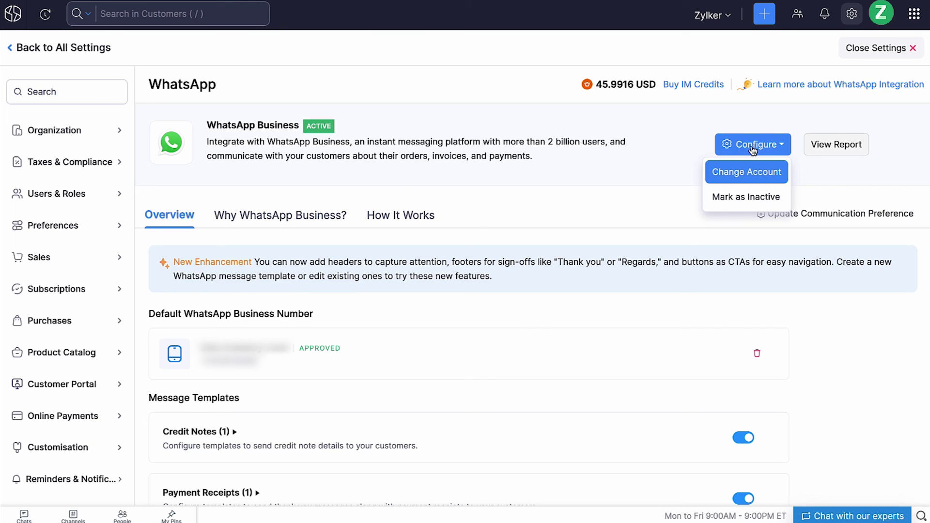
left_click(718, 175)
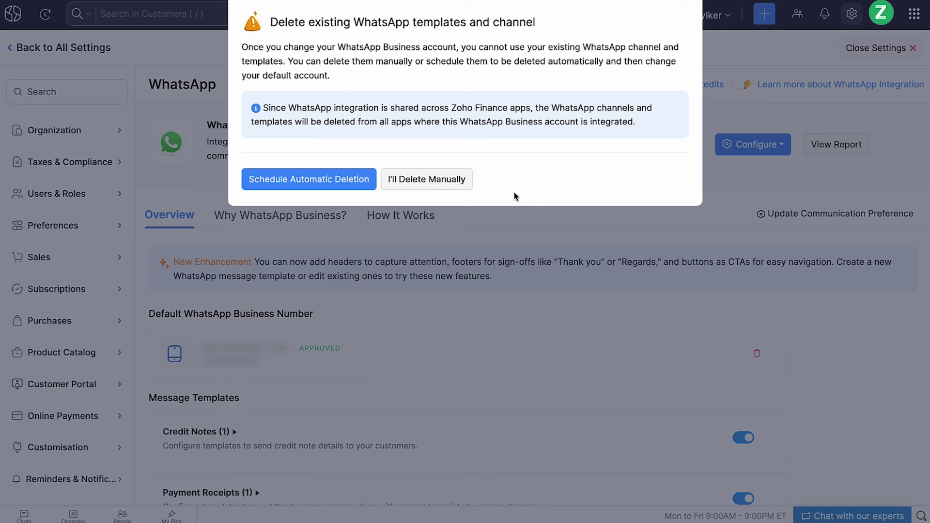
left_click(719, 182)
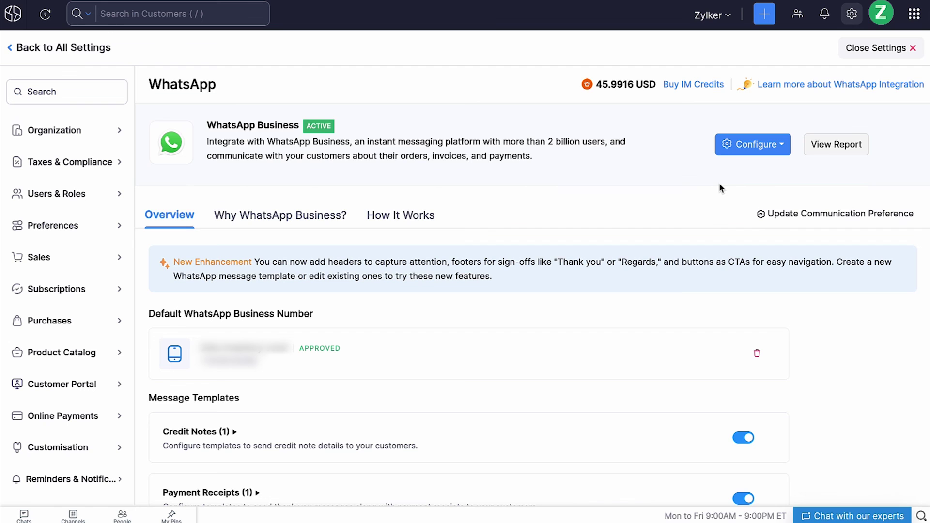
Set the communication preference to All Contacts and Contact Persons and save it
left_click(804, 216)
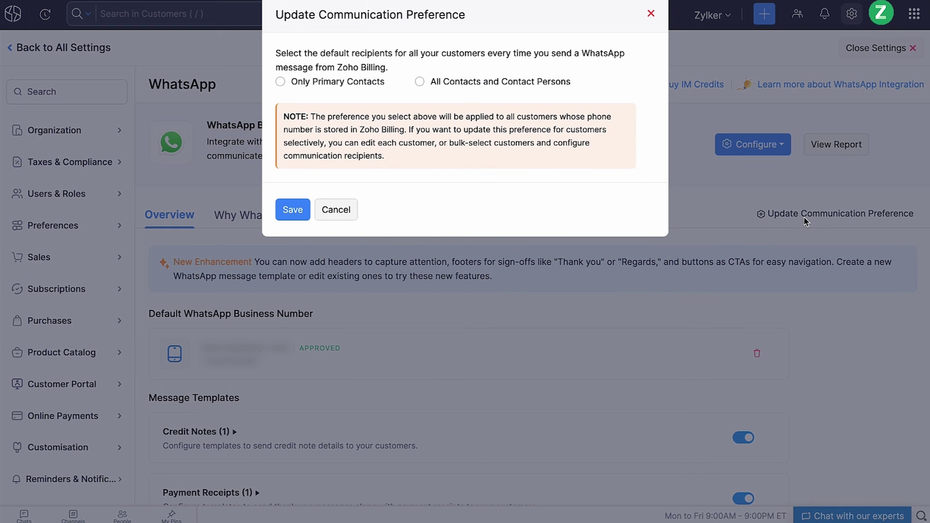
left_click(553, 87)
left_click(303, 210)
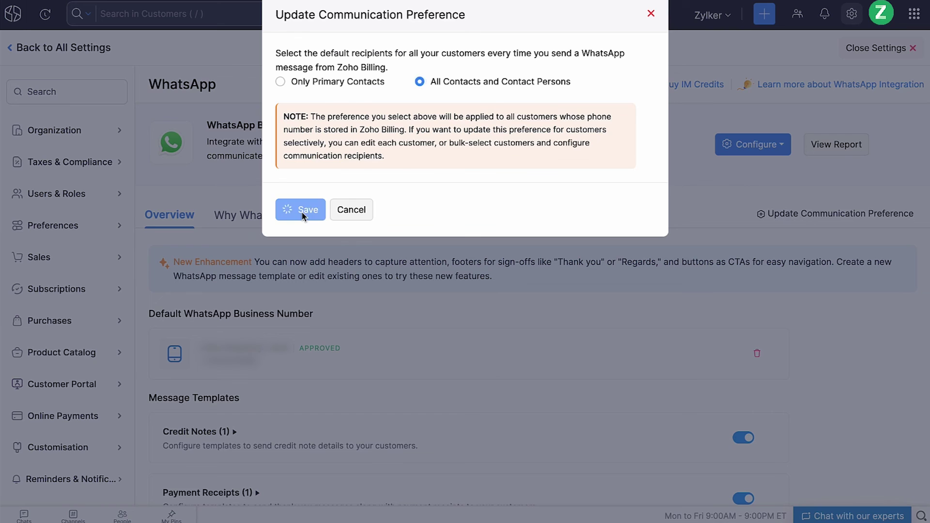